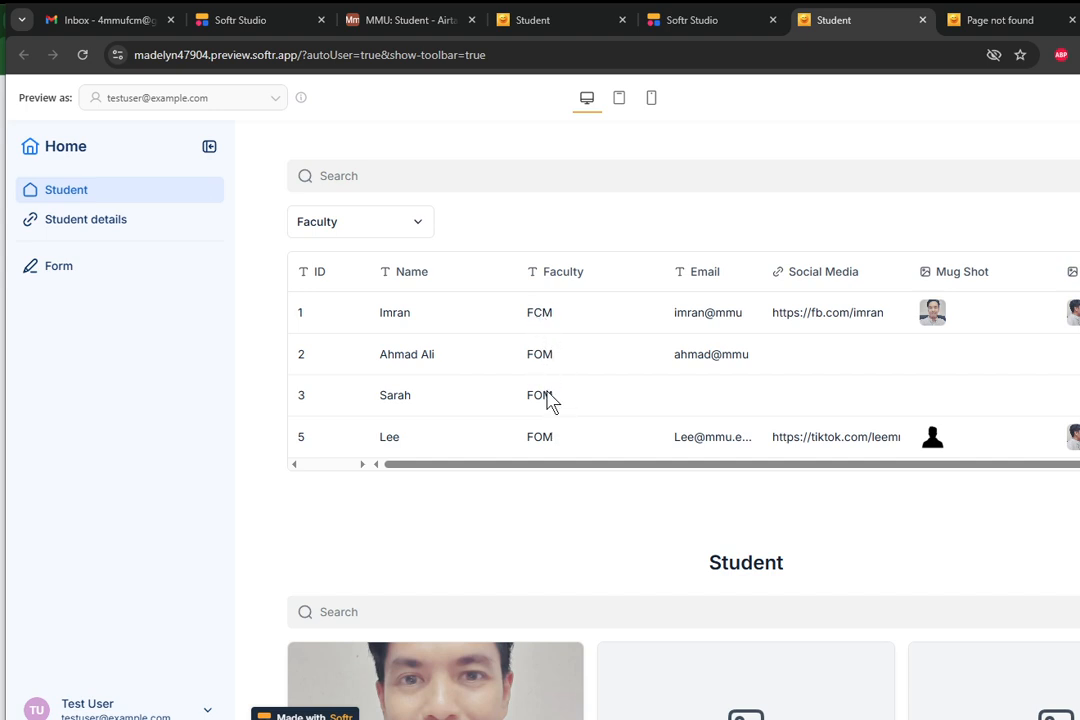
Filter the previewed student table by Faculty, first with FCM and then with only FOM.
{"action": "left_click", "coordinate": [419, 233]}
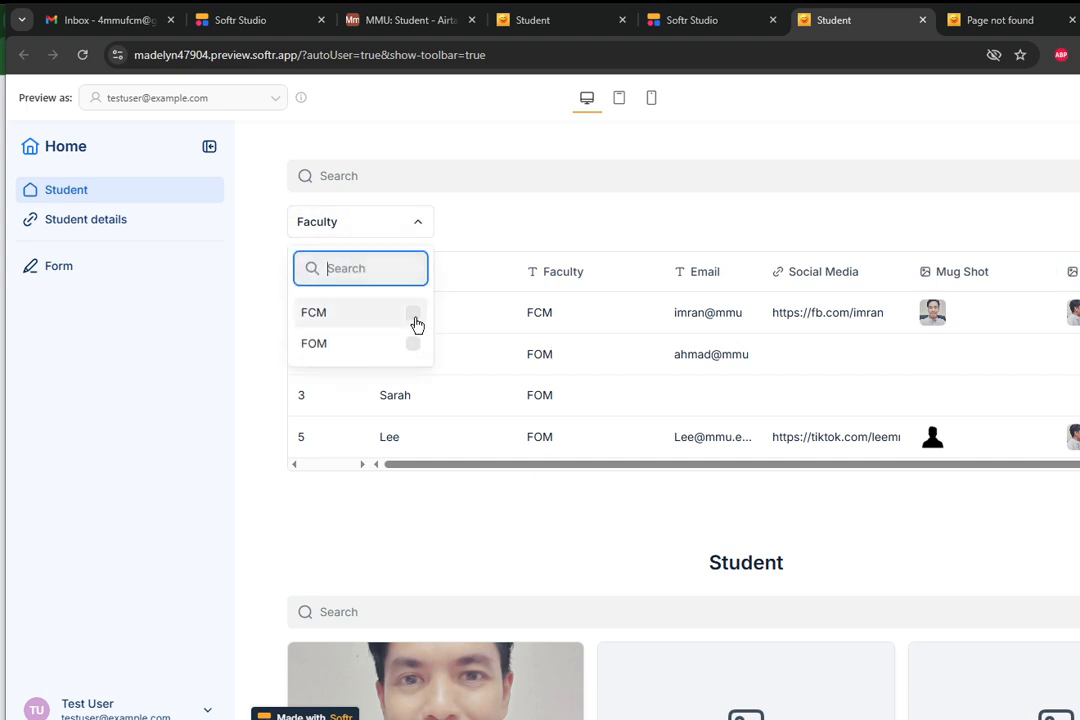
{"action": "left_click", "coordinate": [413, 313]}
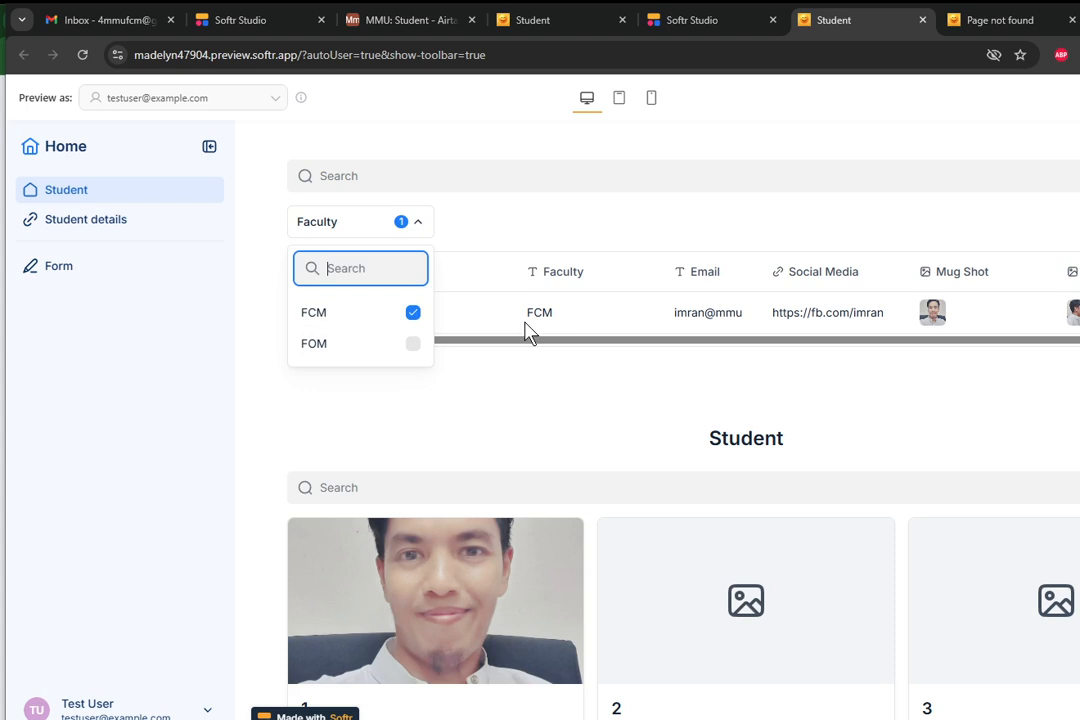
{"action": "left_click", "coordinate": [413, 314]}
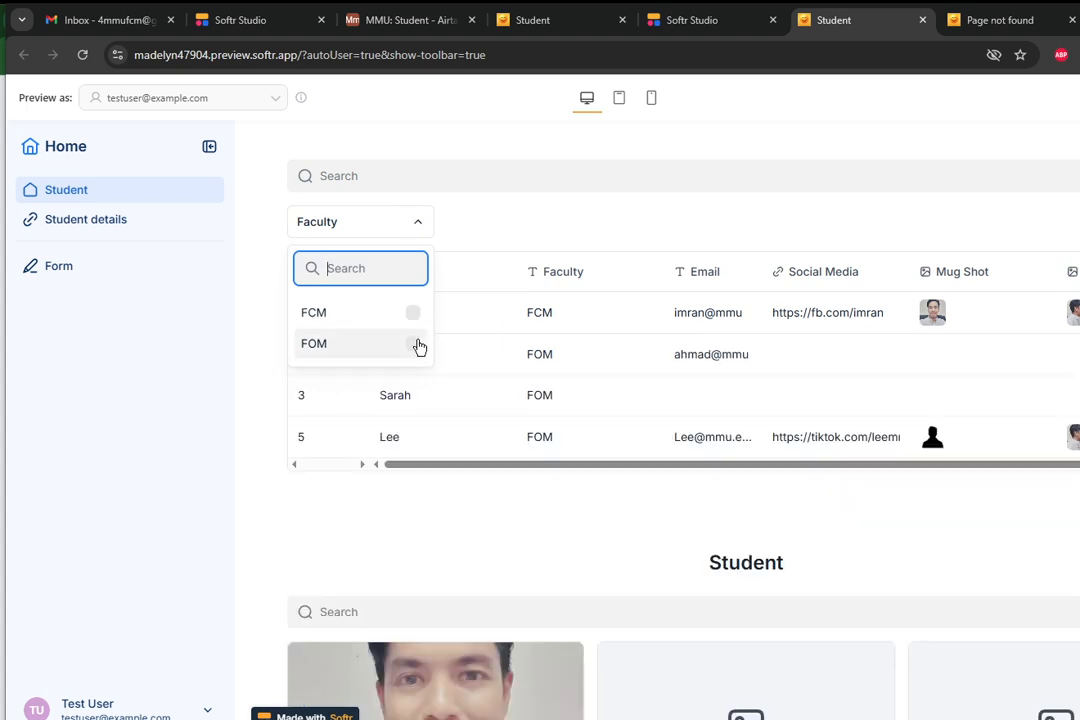
{"action": "left_click", "coordinate": [413, 344]}
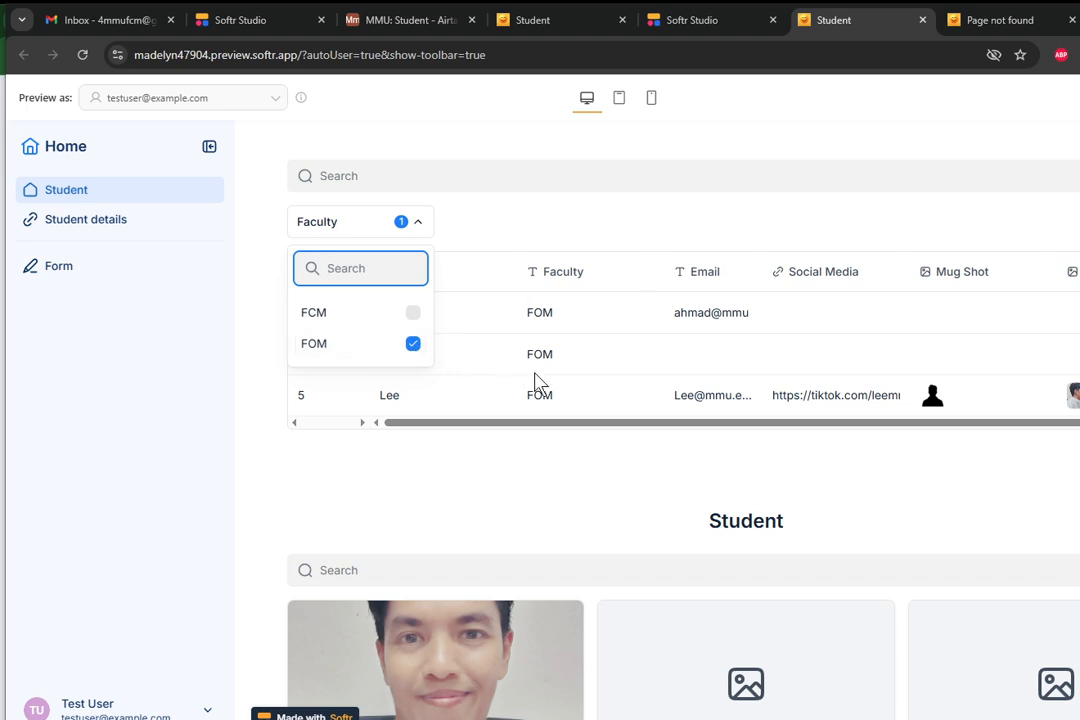
{"action": "left_click", "coordinate": [447, 226]}
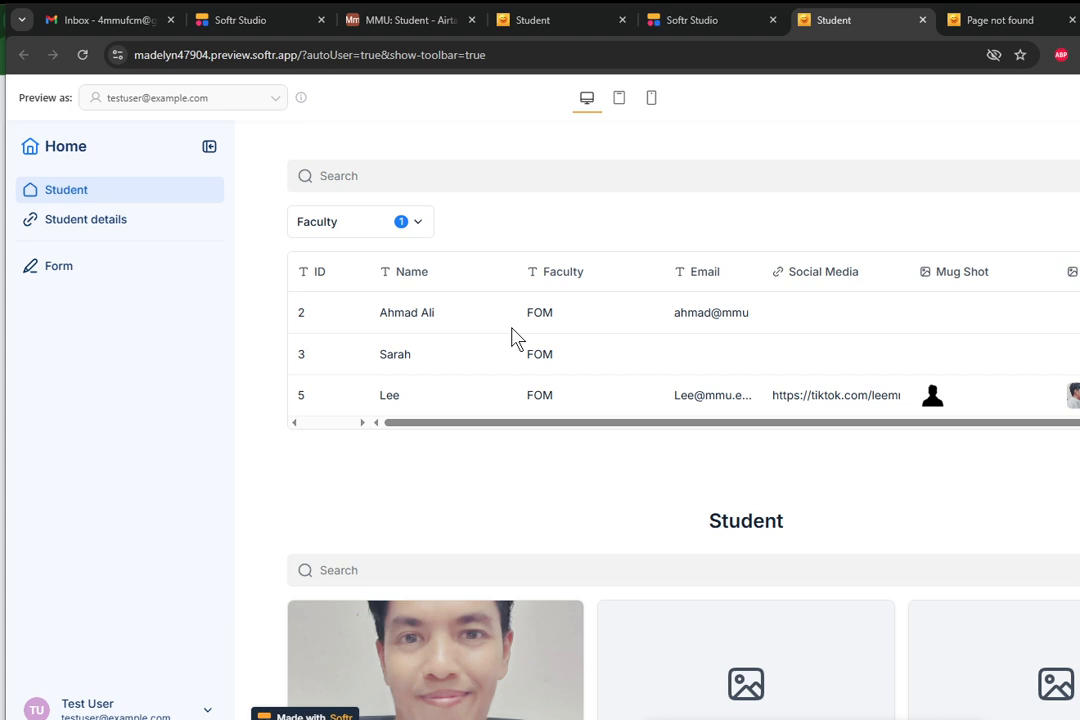
Switch to Softr Studio and examine the Faculty filter and mobile filter settings of the table1 block.
{"action": "left_click", "coordinate": [695, 28]}
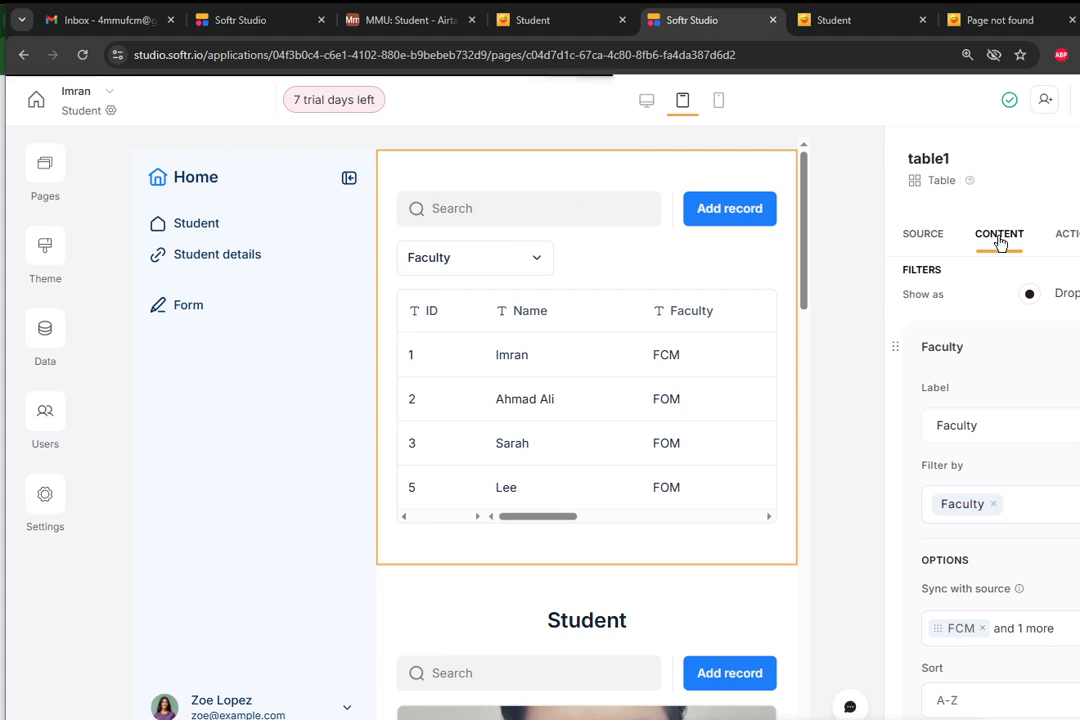
{"action": "scroll", "coordinate": [1010, 300], "scroll_direction": "down", "scroll_amount": 3}
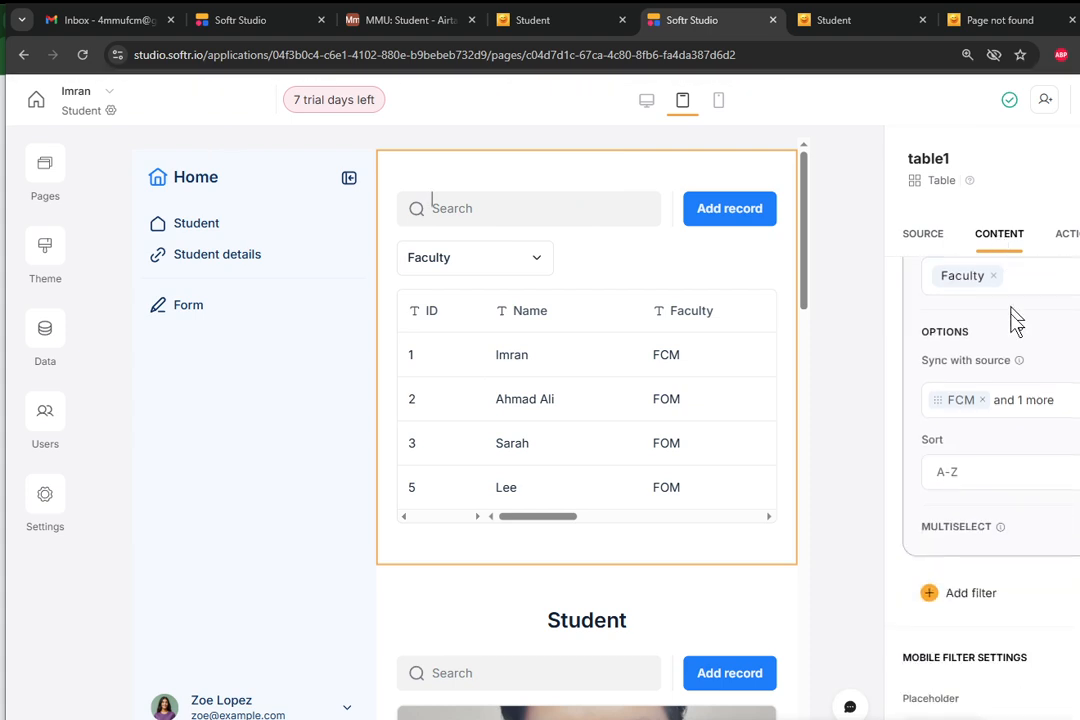
{"action": "mouse_move", "coordinate": [1018, 345]}
{"action": "scroll", "coordinate": [1018, 347], "scroll_direction": "down", "scroll_amount": 2}
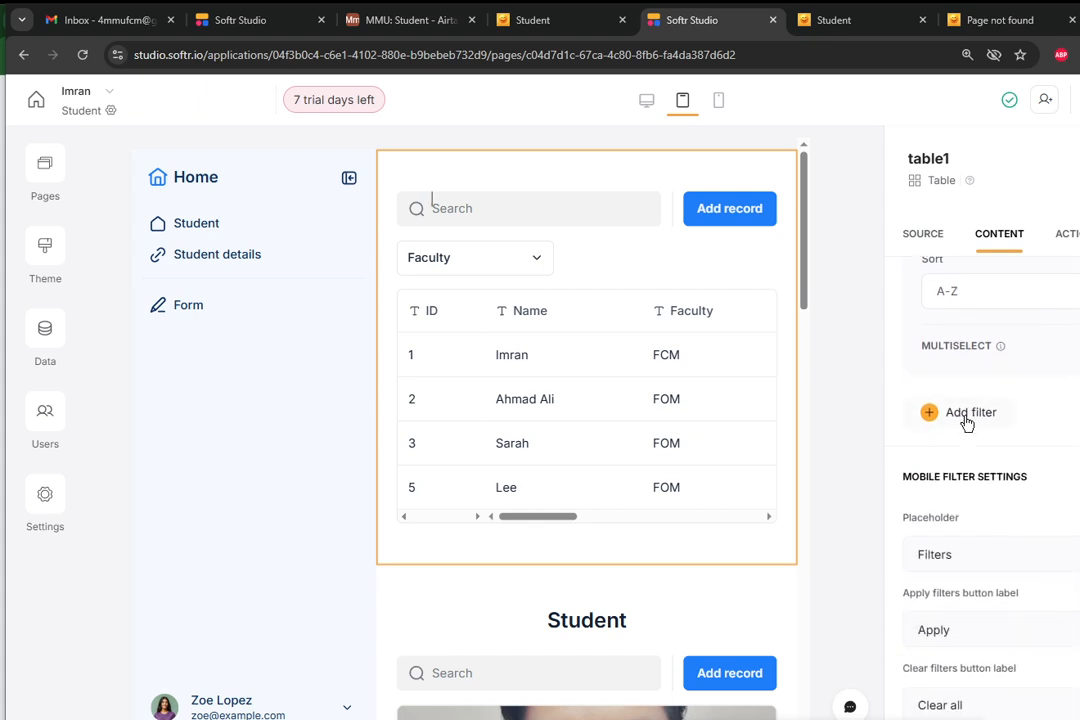
{"action": "scroll", "coordinate": [967, 424], "scroll_direction": "down", "scroll_amount": 1}
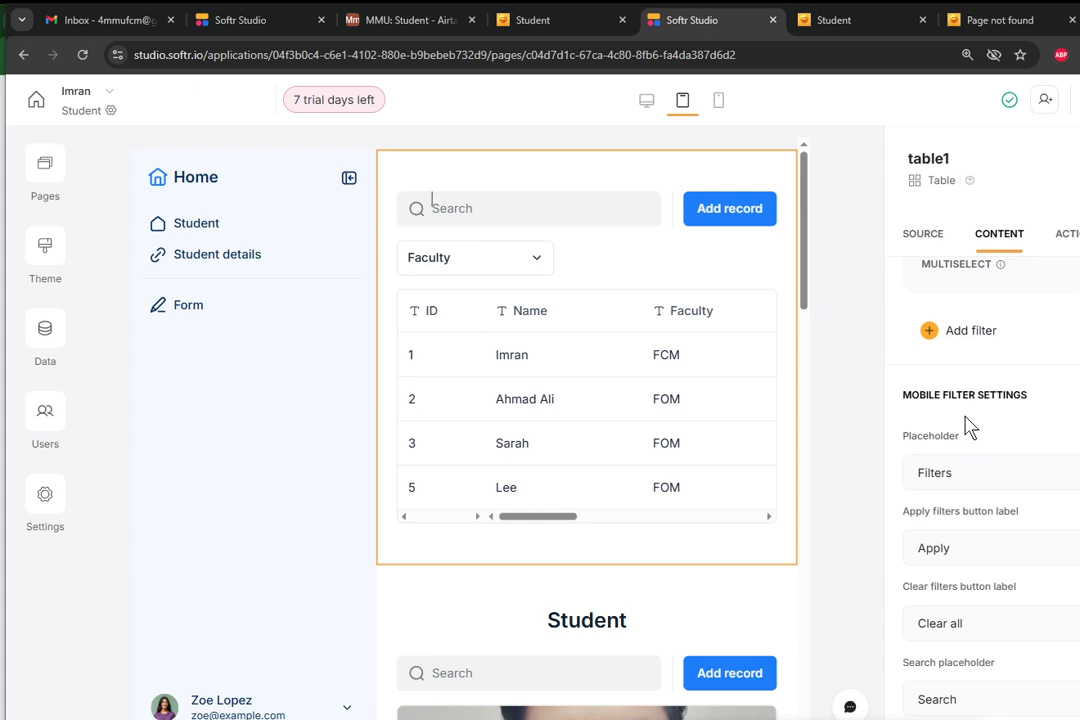
{"action": "scroll", "coordinate": [967, 424], "scroll_direction": "up", "scroll_amount": 4}
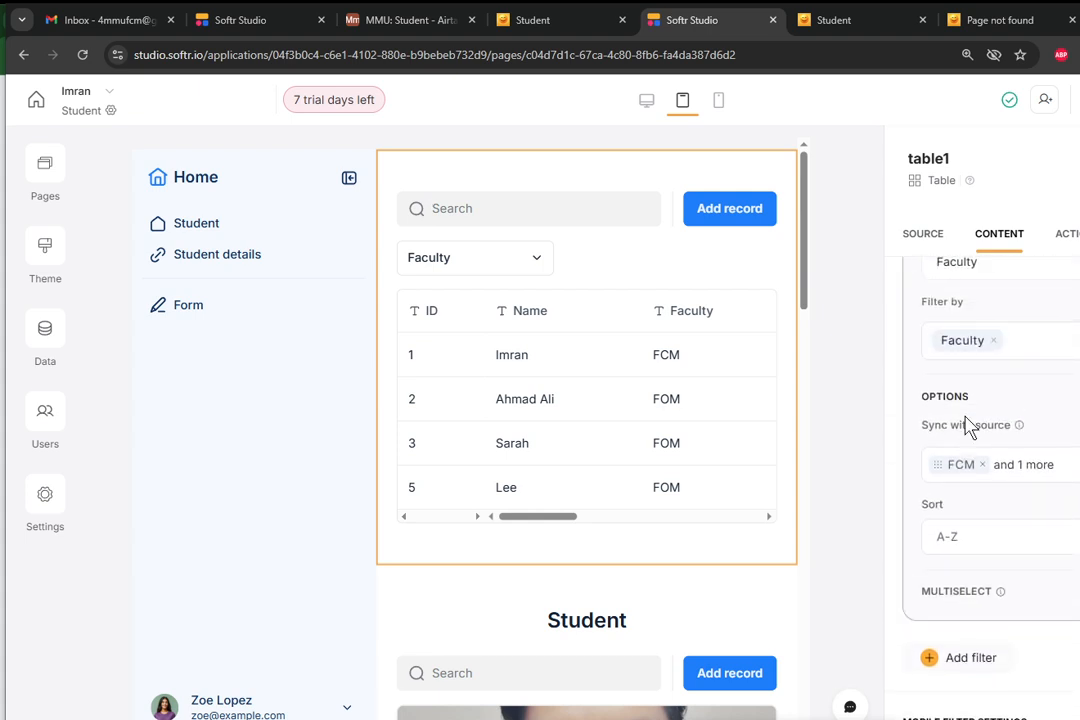
{"action": "scroll", "coordinate": [967, 424], "scroll_direction": "up", "scroll_amount": 3}
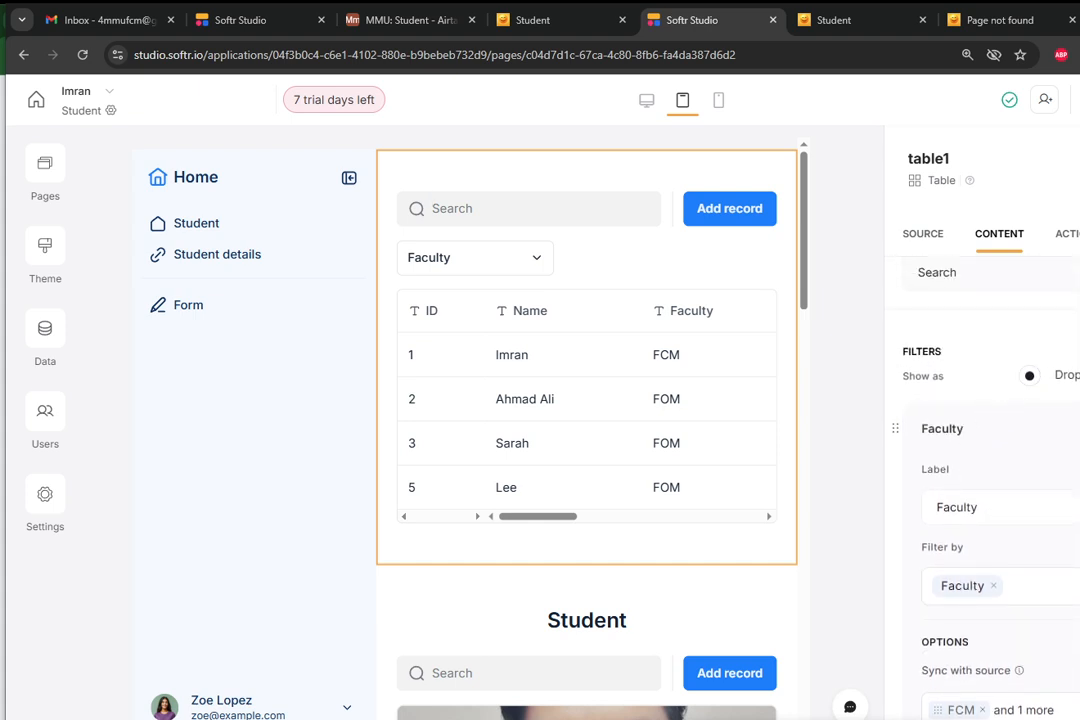
{"action": "left_click", "coordinate": [1018, 441]}
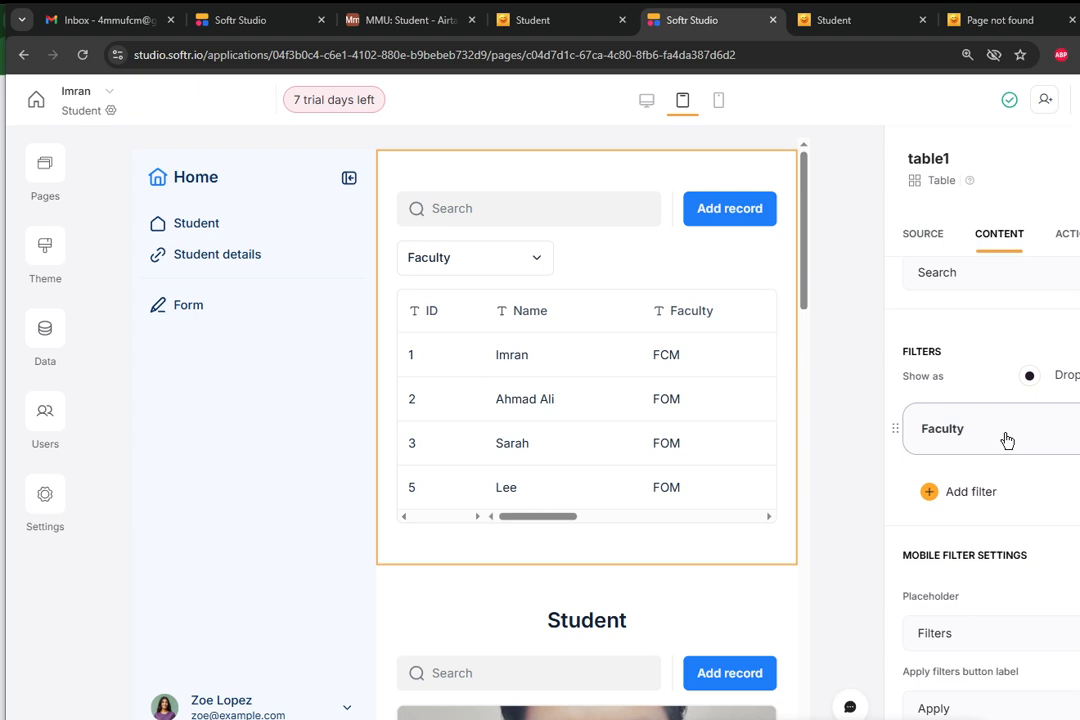
{"action": "left_click", "coordinate": [1007, 441]}
Choose Faculty again as the field that table1's Faculty filter filters by.
{"action": "double_click", "coordinate": [931, 506]}
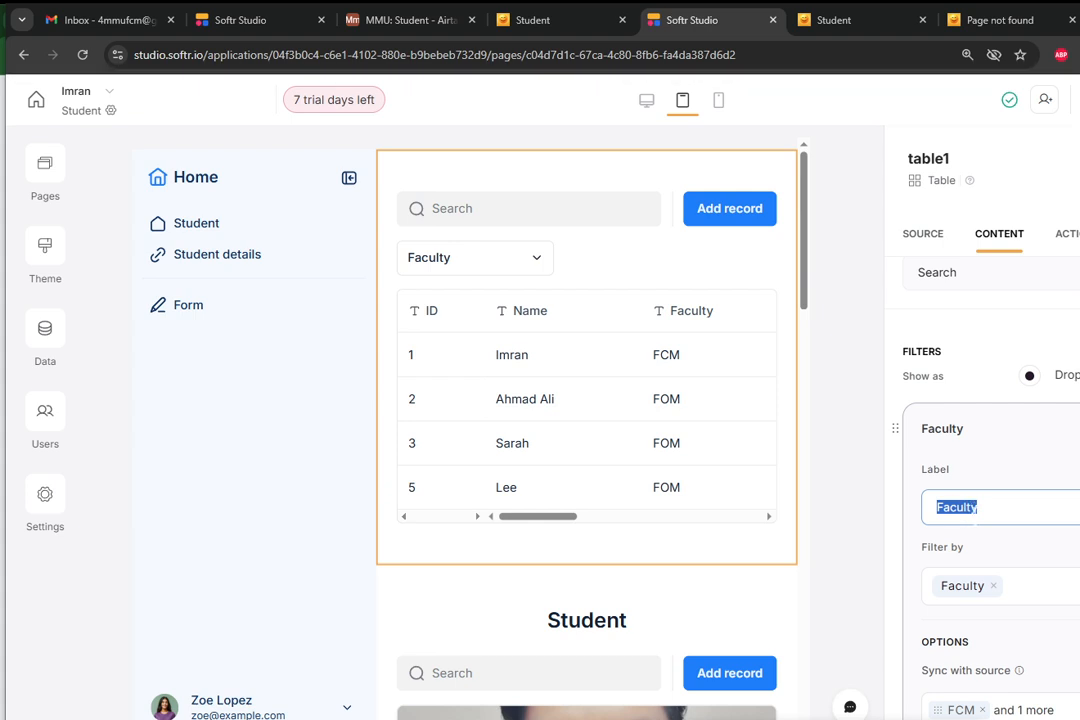
{"action": "scroll", "coordinate": [974, 520], "scroll_direction": "down", "scroll_amount": 1}
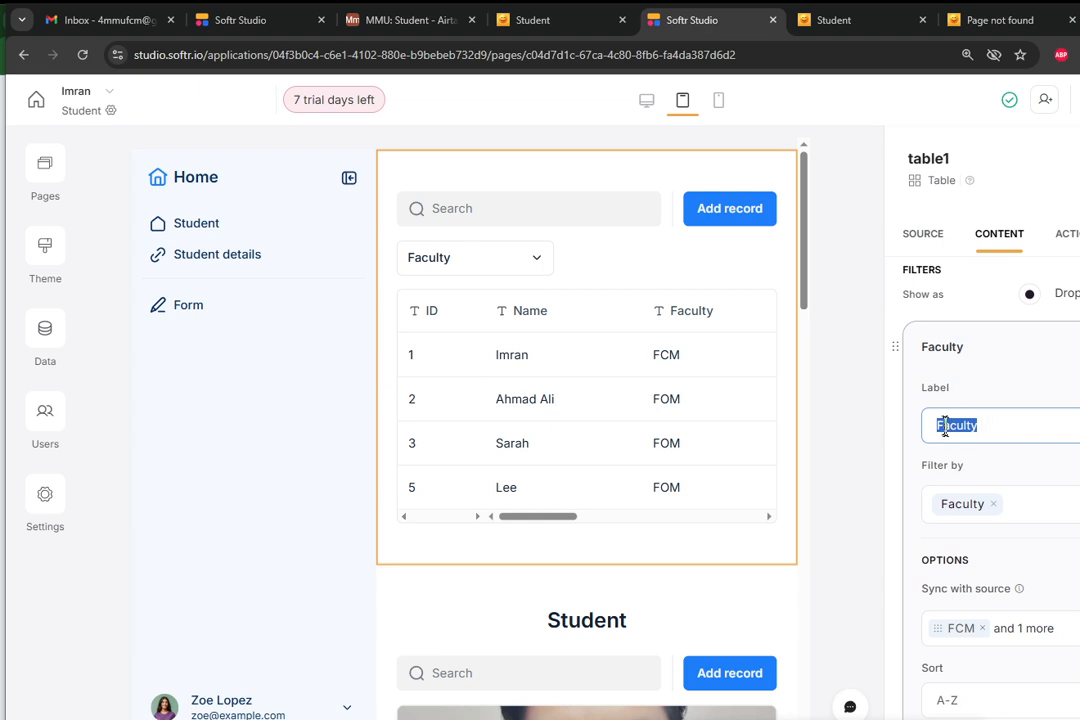
{"action": "left_click", "coordinate": [1051, 510]}
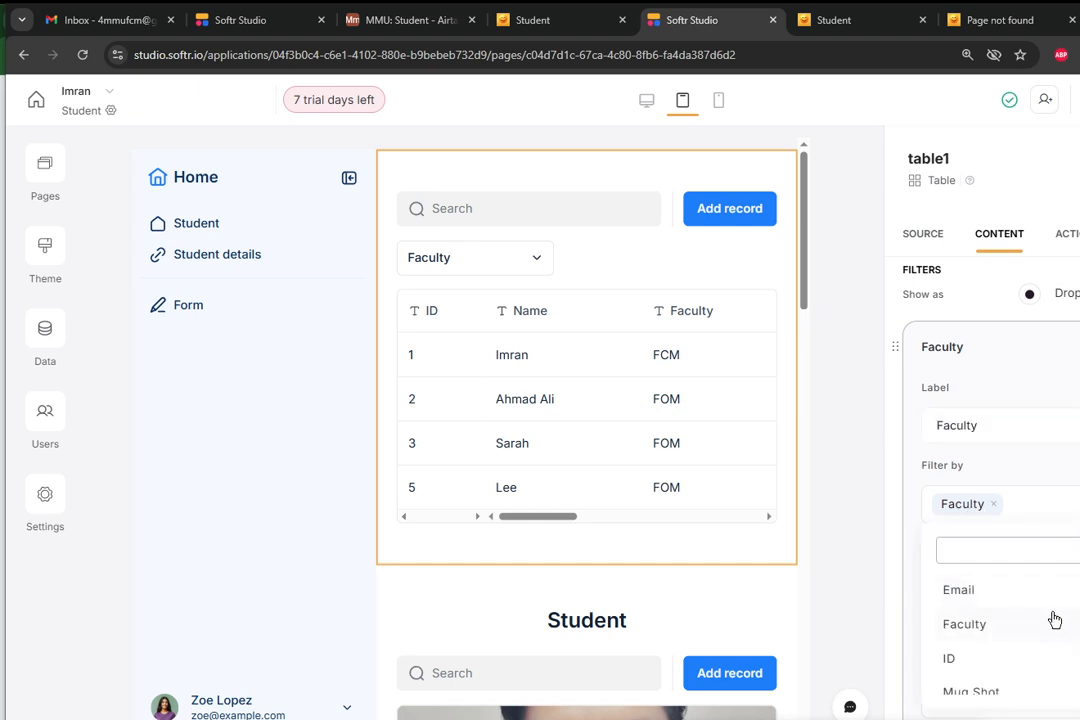
{"action": "left_click", "coordinate": [1049, 626]}
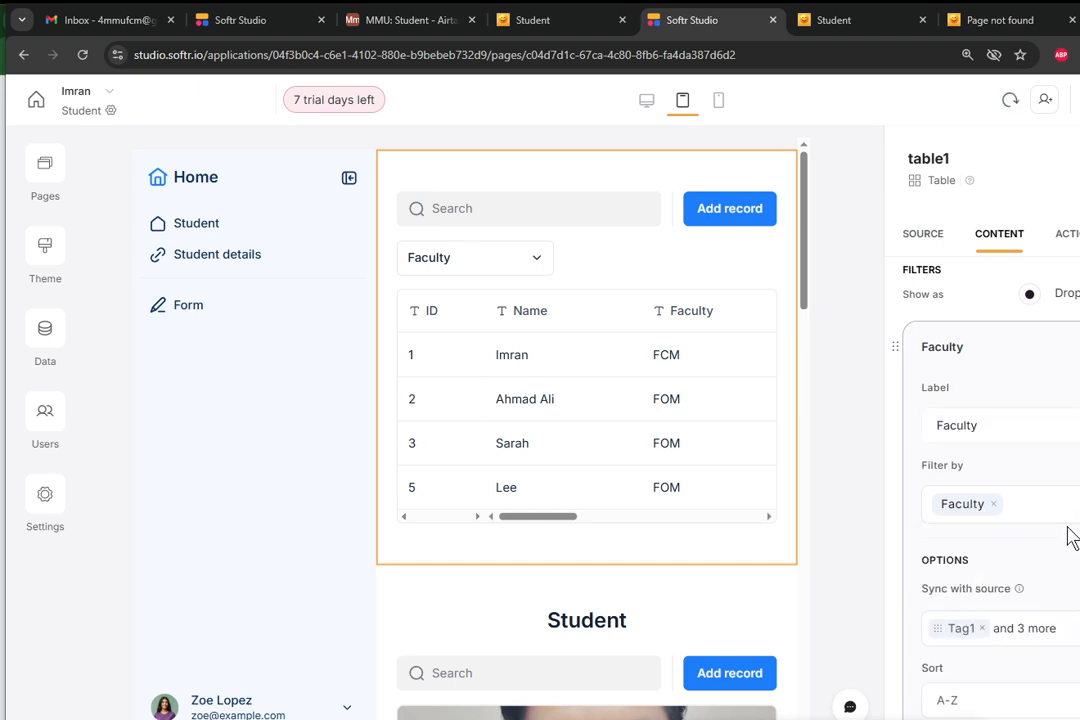
Remove all placeholder tags from the Faculty filter's options and open the emptied options list.
{"action": "scroll", "coordinate": [1068, 535], "scroll_direction": "down", "scroll_amount": 1}
{"action": "scroll", "coordinate": [1068, 535], "scroll_direction": "down", "scroll_amount": 1}
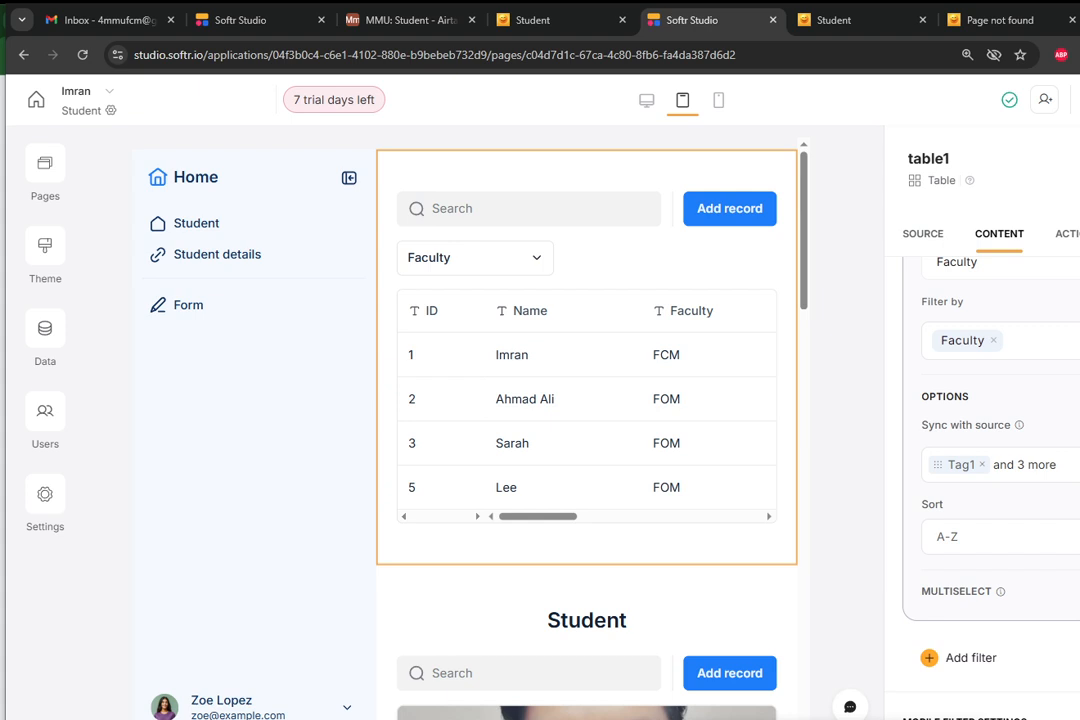
{"action": "left_click", "coordinate": [1050, 464]}
{"action": "left_click", "coordinate": [1044, 515]}
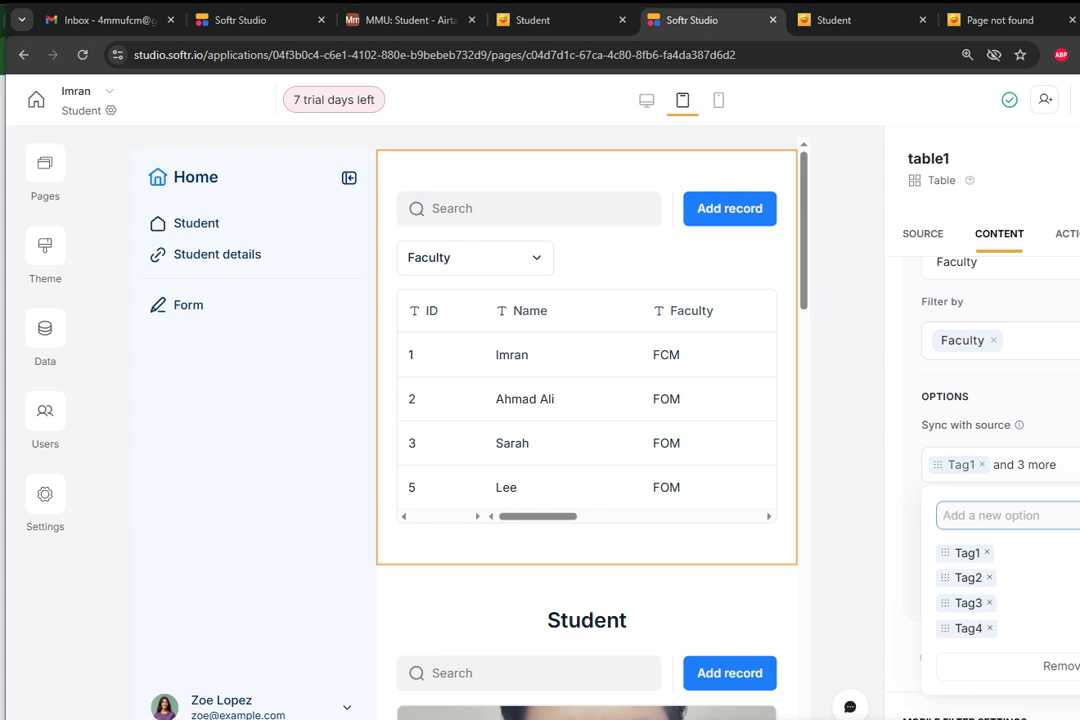
{"action": "left_click", "coordinate": [1075, 668]}
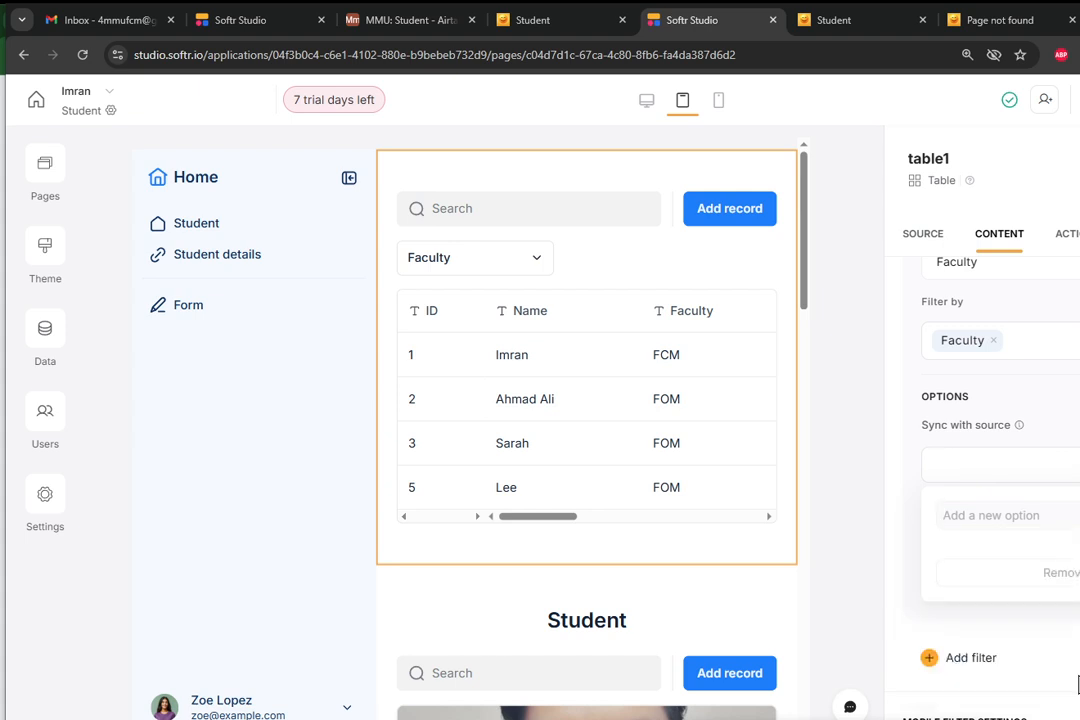
{"action": "left_click", "coordinate": [1027, 473]}
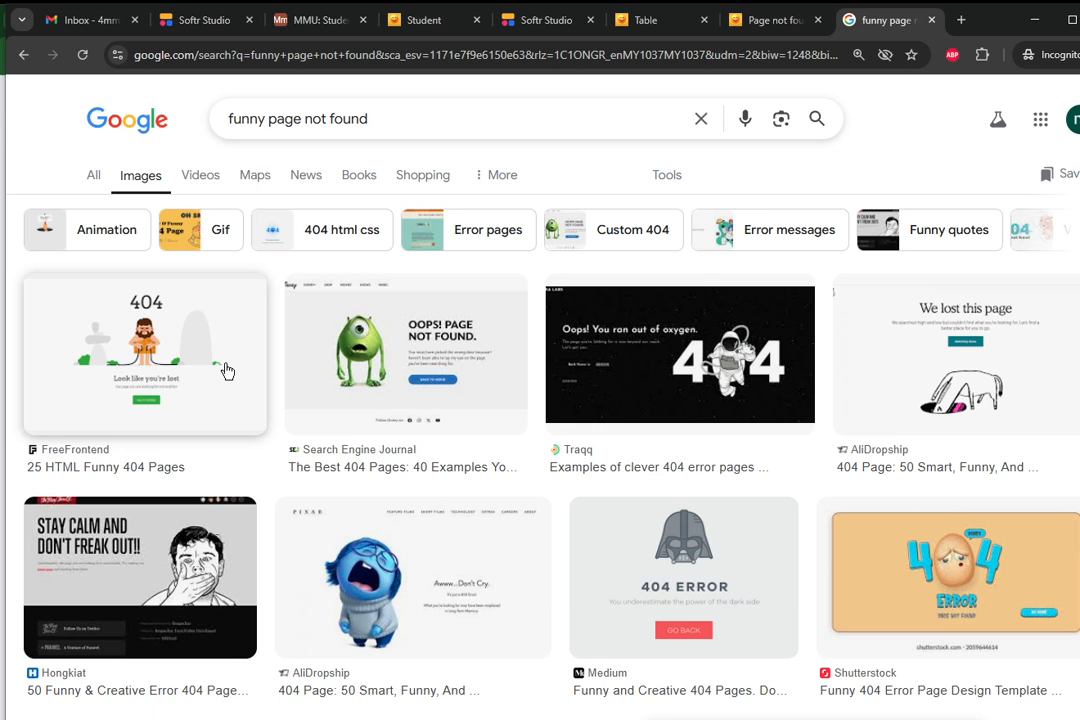
Browse the "funny page not found" image results and open the blue 404 picture with its image options.
{"action": "left_click_drag", "start_coordinate": [368, 119], "coordinate": [210, 119]}
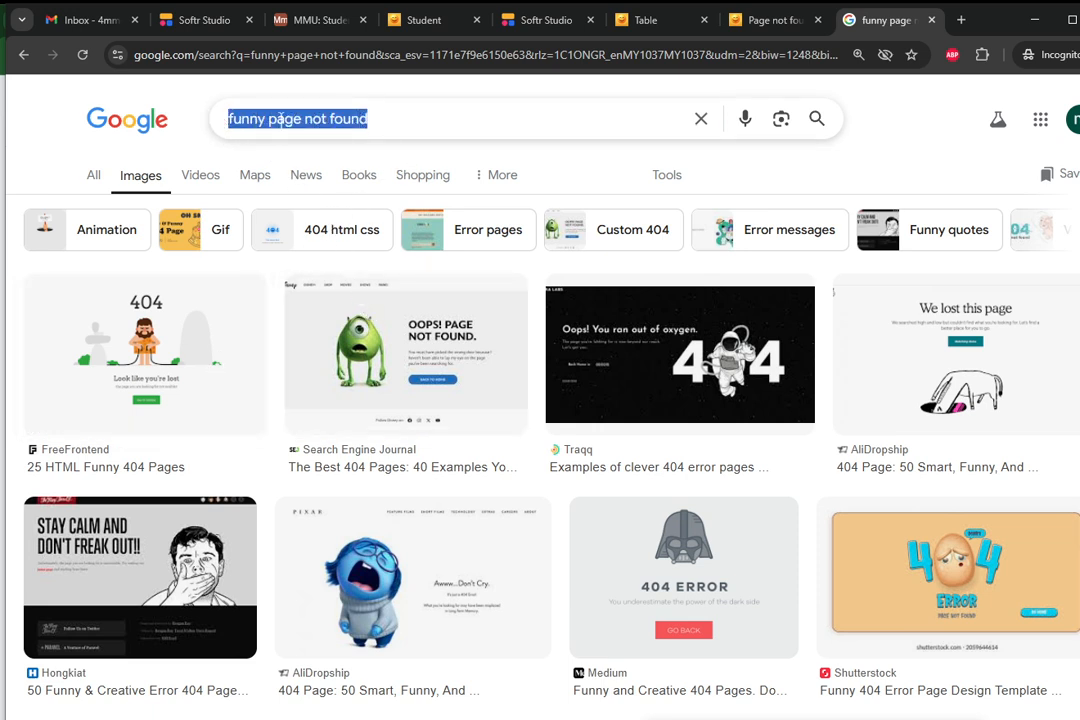
{"action": "scroll", "coordinate": [526, 477], "scroll_direction": "down", "scroll_amount": 5}
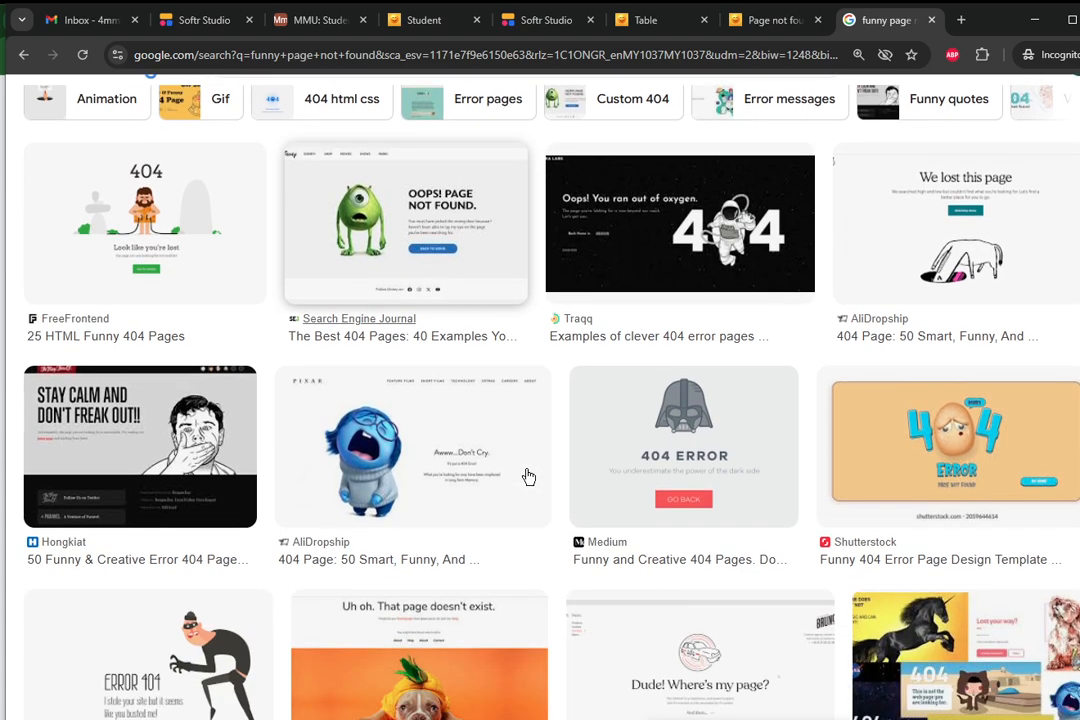
{"action": "scroll", "coordinate": [530, 480], "scroll_direction": "down", "scroll_amount": 2}
{"action": "scroll", "coordinate": [528, 477], "scroll_direction": "down", "scroll_amount": 1}
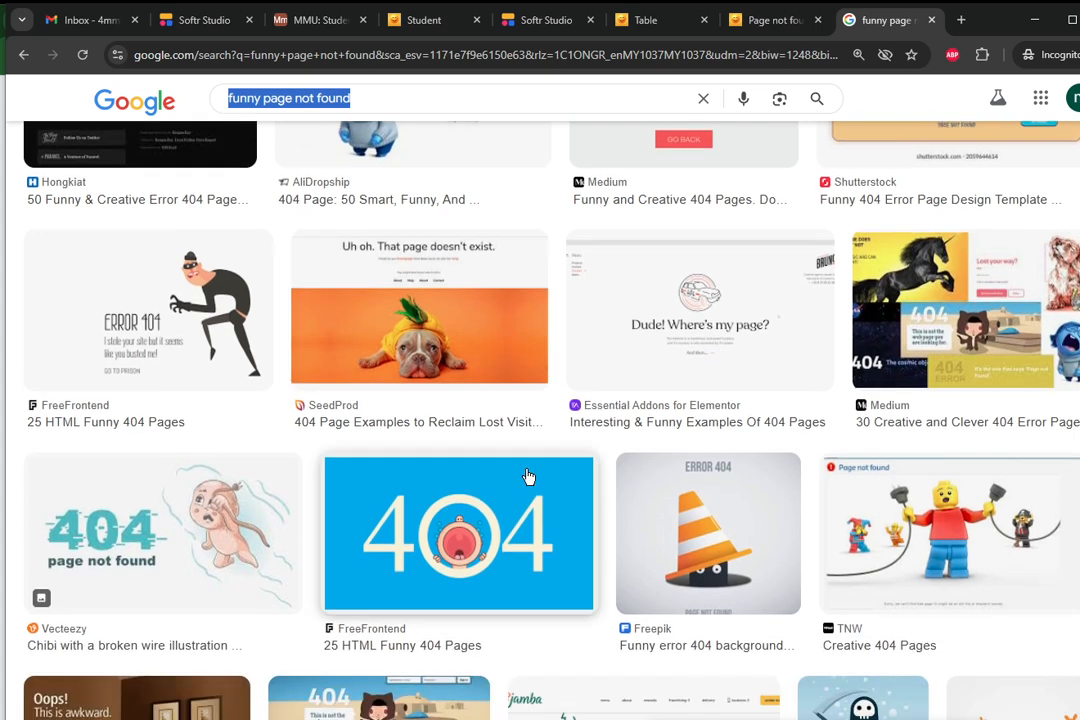
{"action": "left_click", "coordinate": [503, 516]}
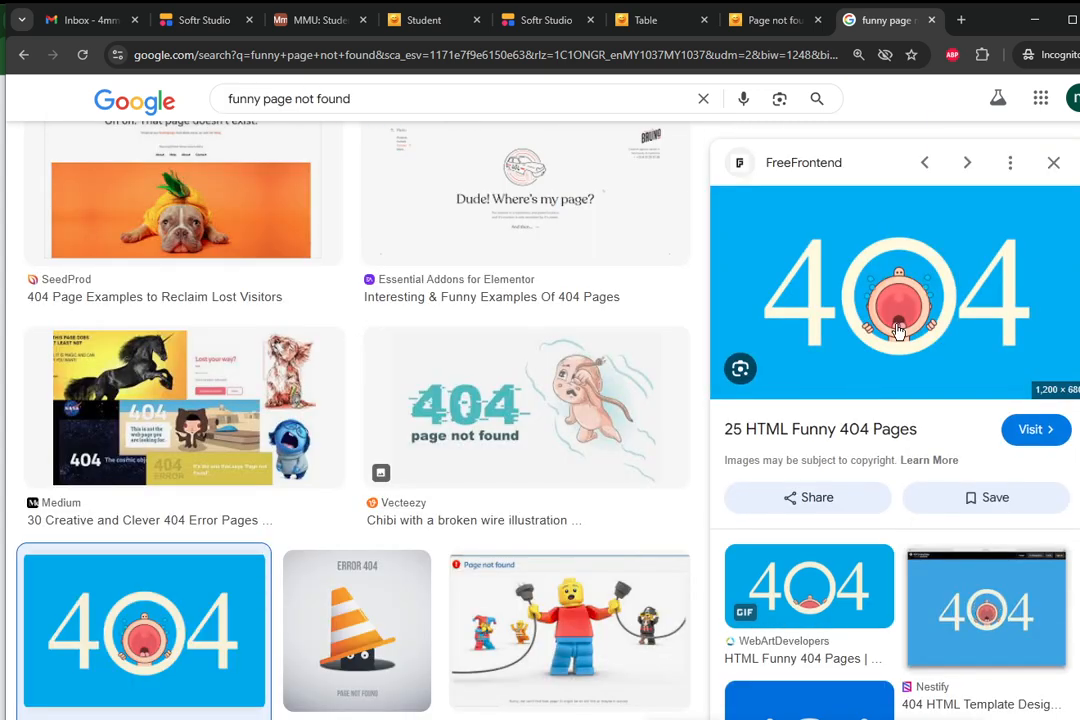
{"action": "right_click", "coordinate": [898, 332]}
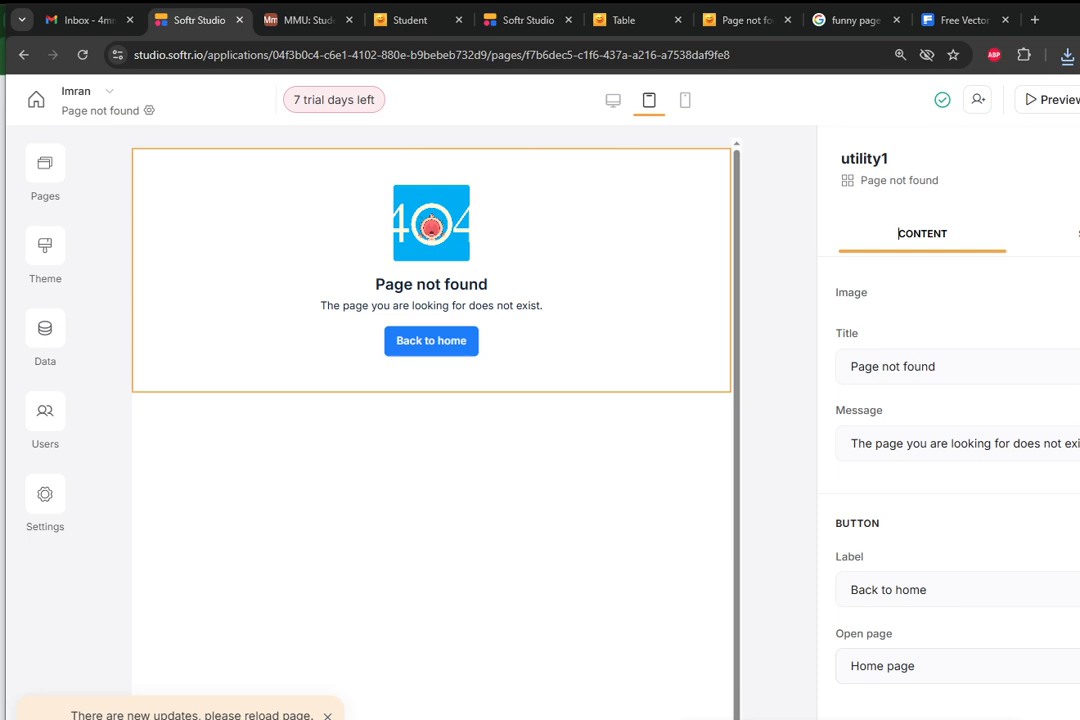
Replace the Page not found block's image with glitch-web-background_23-2148097010.jpg from the photo-at folder.
{"action": "left_click", "coordinate": [1079, 293]}
{"action": "left_click", "coordinate": [1079, 293]}
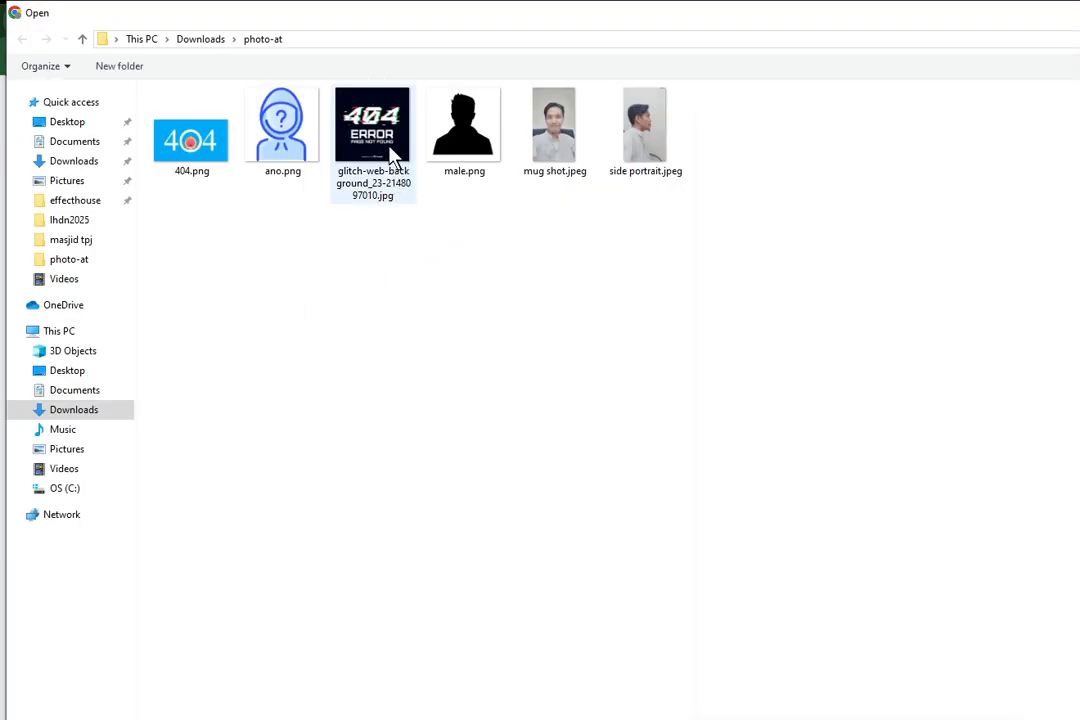
{"action": "left_click", "coordinate": [393, 152]}
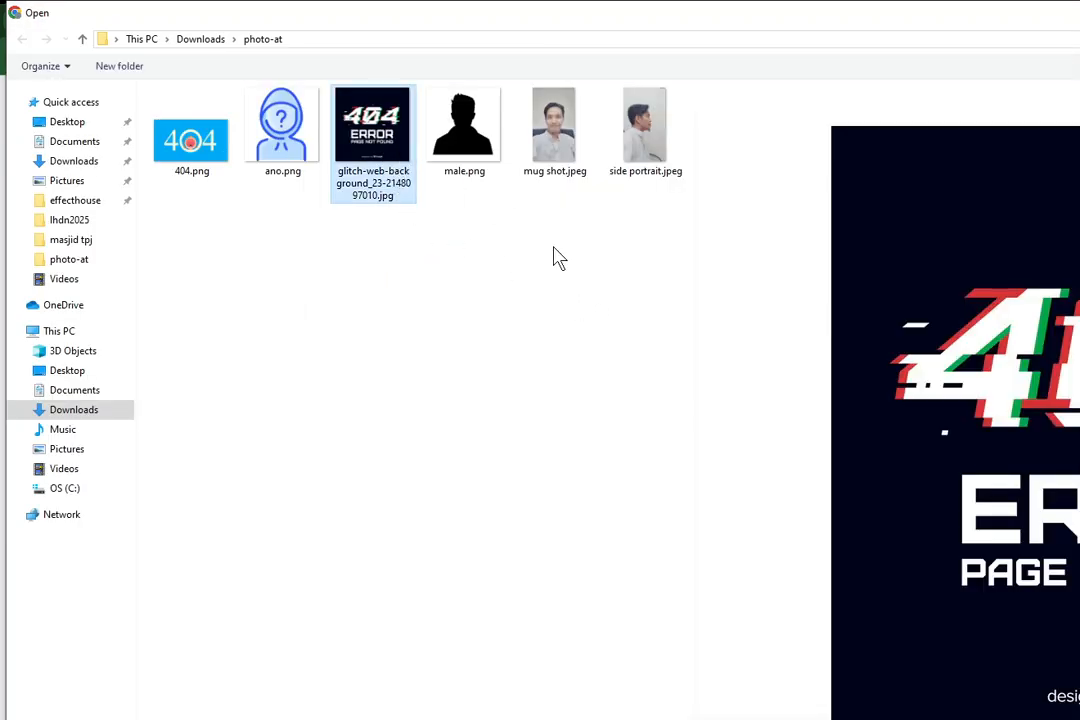
{"action": "key", "text": "Return"}
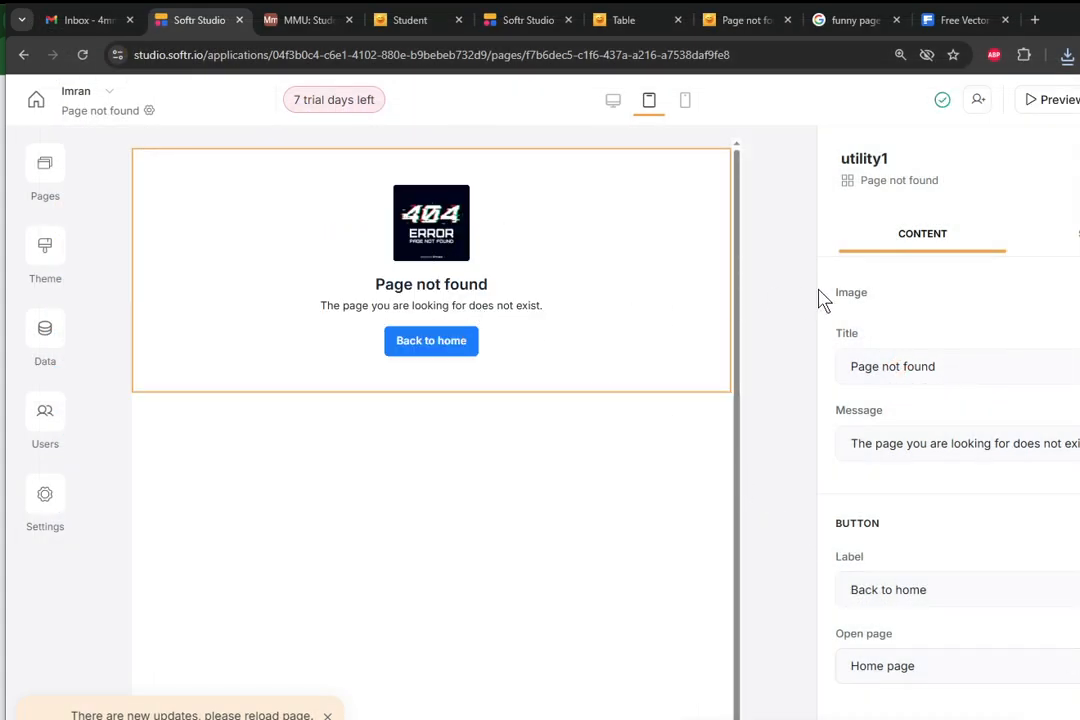
Publish the app's updates and copy its subdomain address.
{"action": "left_click", "coordinate": [1078, 101]}
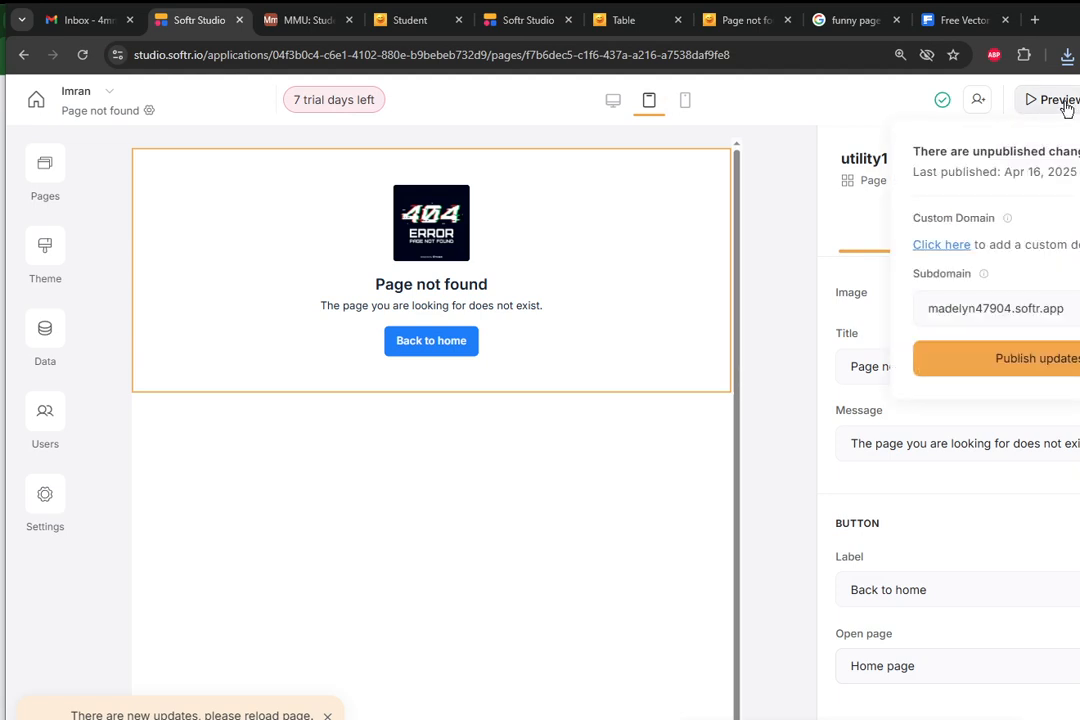
{"action": "left_click", "coordinate": [1040, 364]}
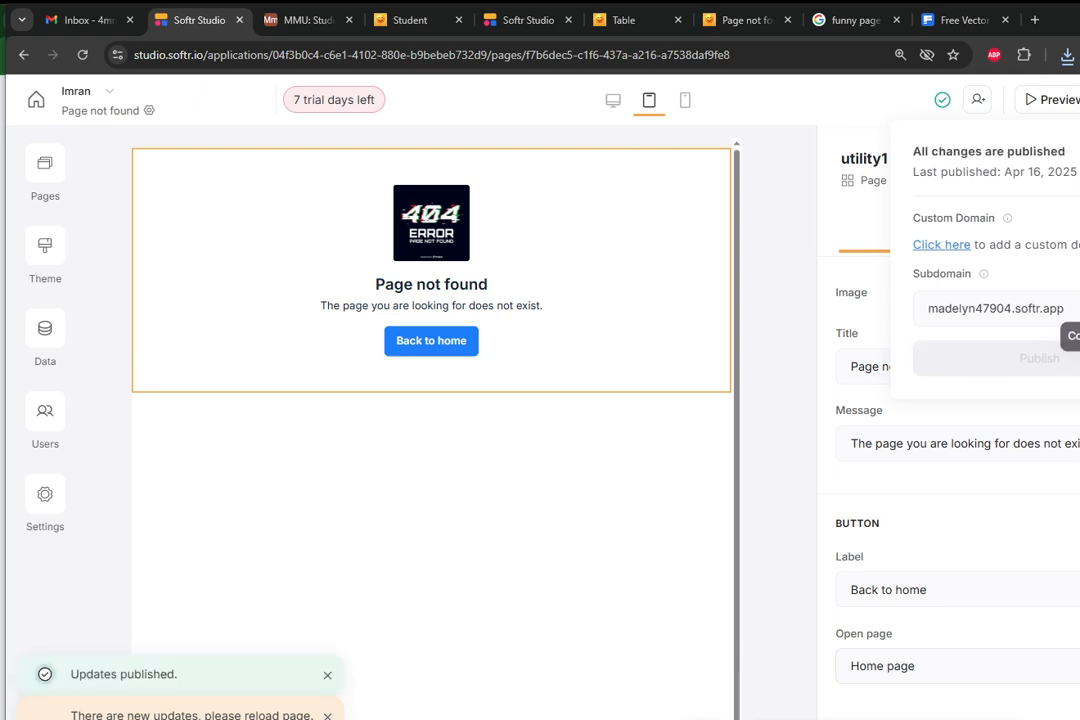
{"action": "left_click", "coordinate": [1072, 308]}
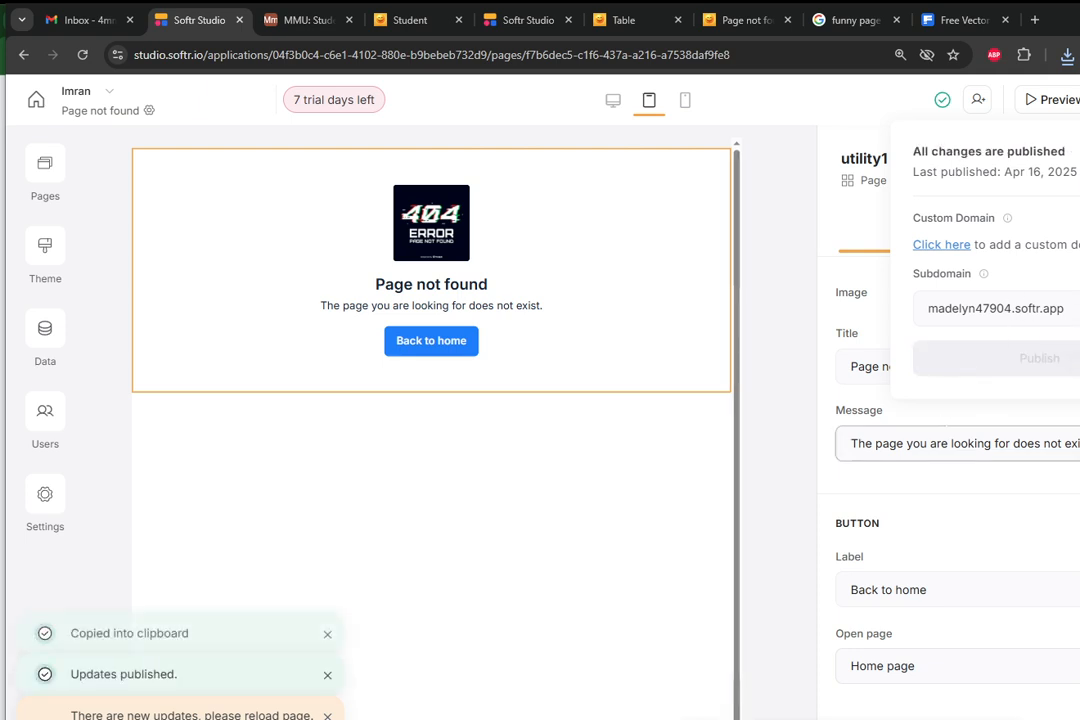
Load the copied app address in the existing Page not found browser tab and open the site's Table page.
{"action": "left_click", "coordinate": [706, 20]}
{"action": "left_click", "coordinate": [528, 54]}
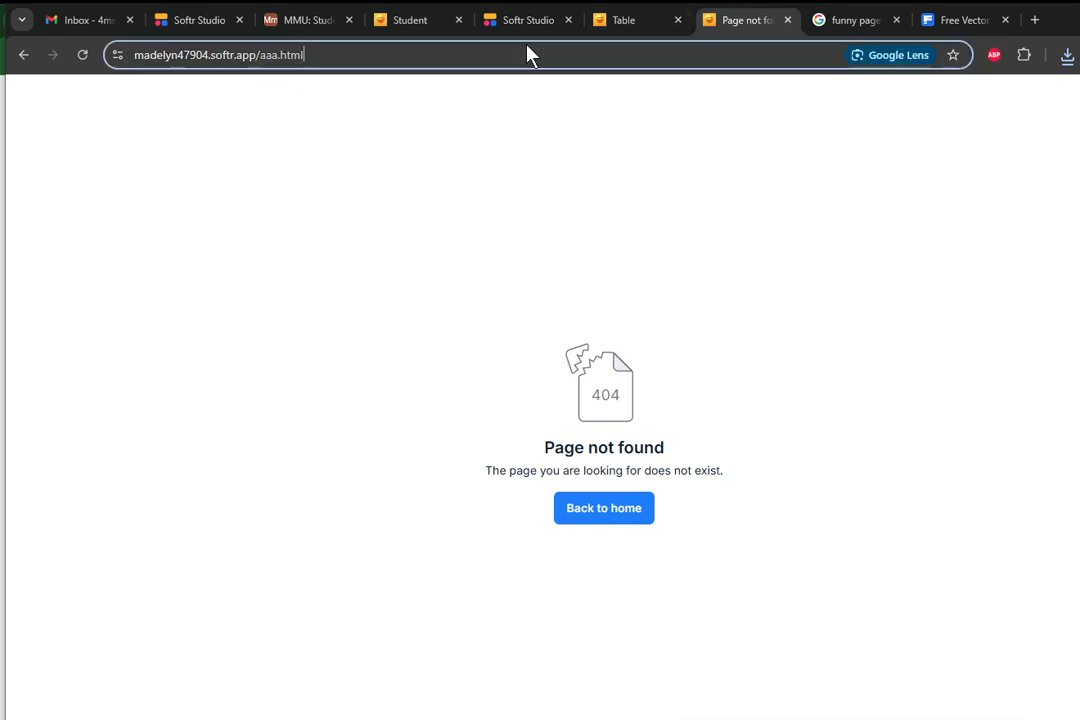
{"action": "key", "text": "ctrl+v"}
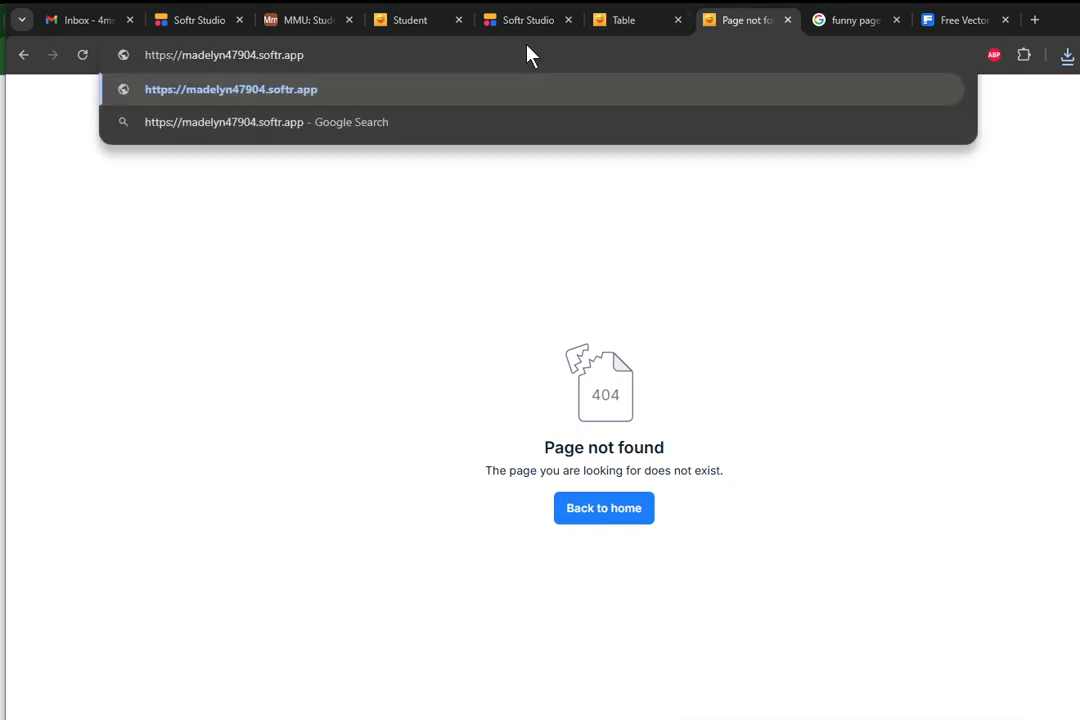
{"action": "key", "text": "Return"}
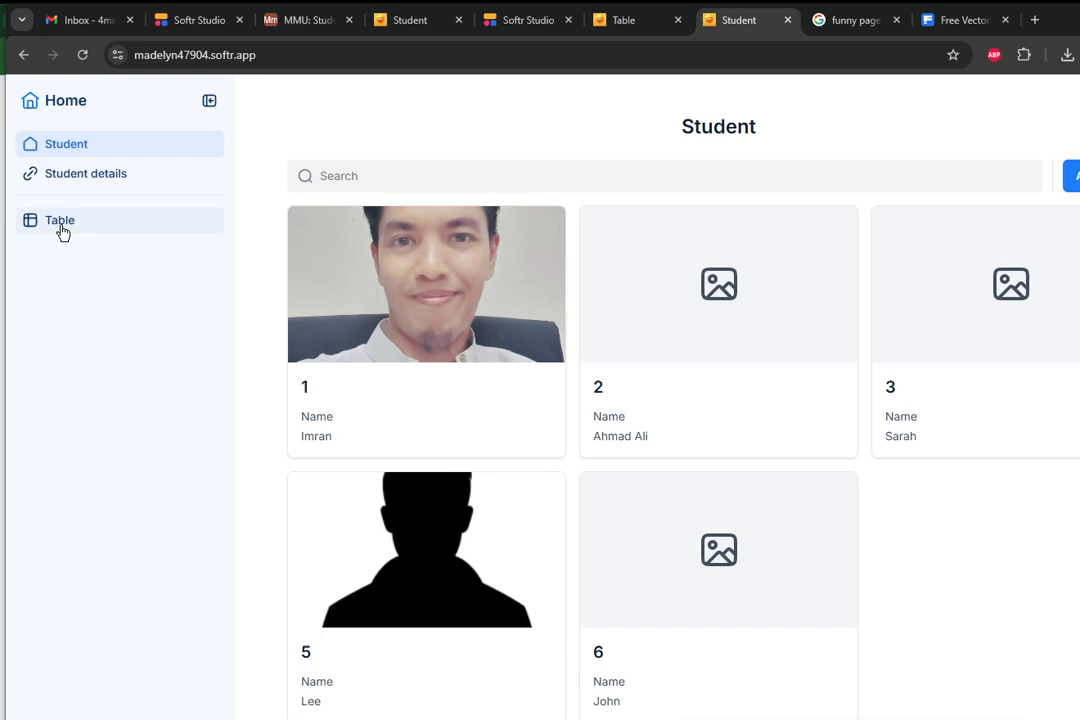
{"action": "left_click", "coordinate": [62, 232]}
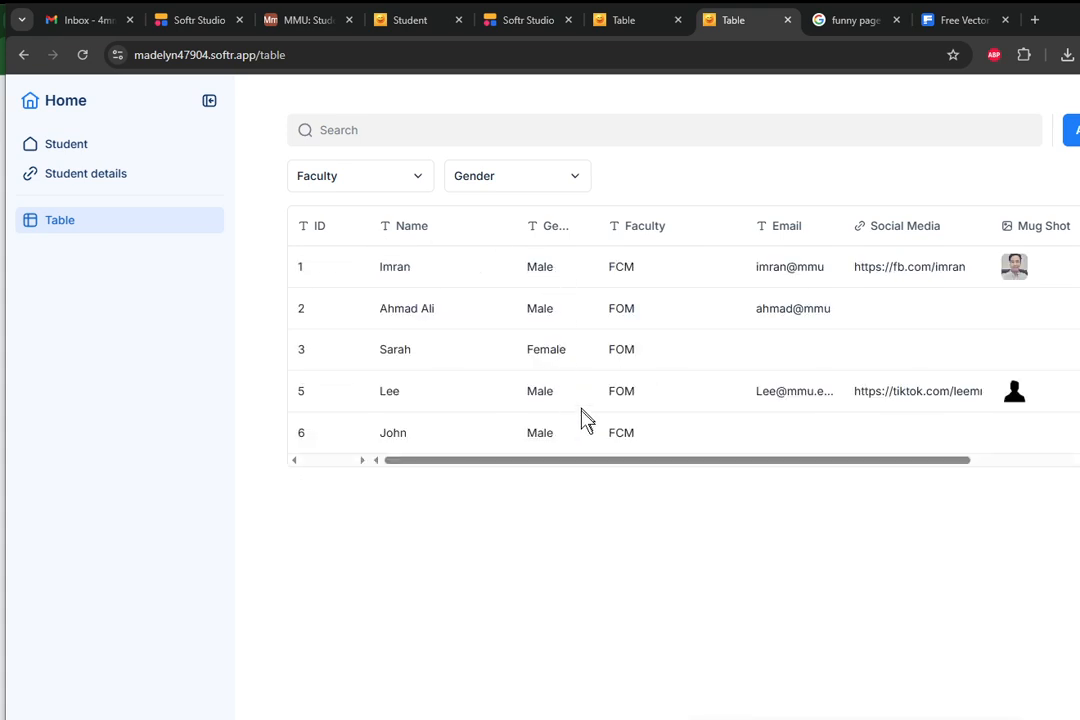
Filter the live table by faculty FCM.
{"action": "left_click", "coordinate": [415, 180]}
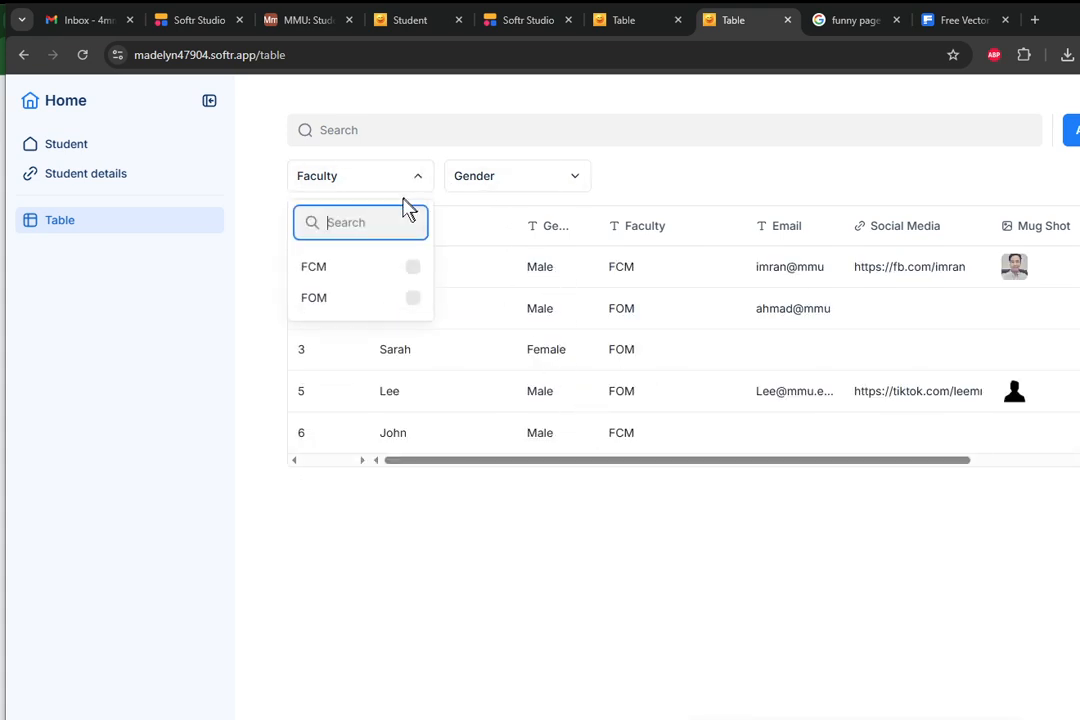
{"action": "left_click", "coordinate": [413, 267]}
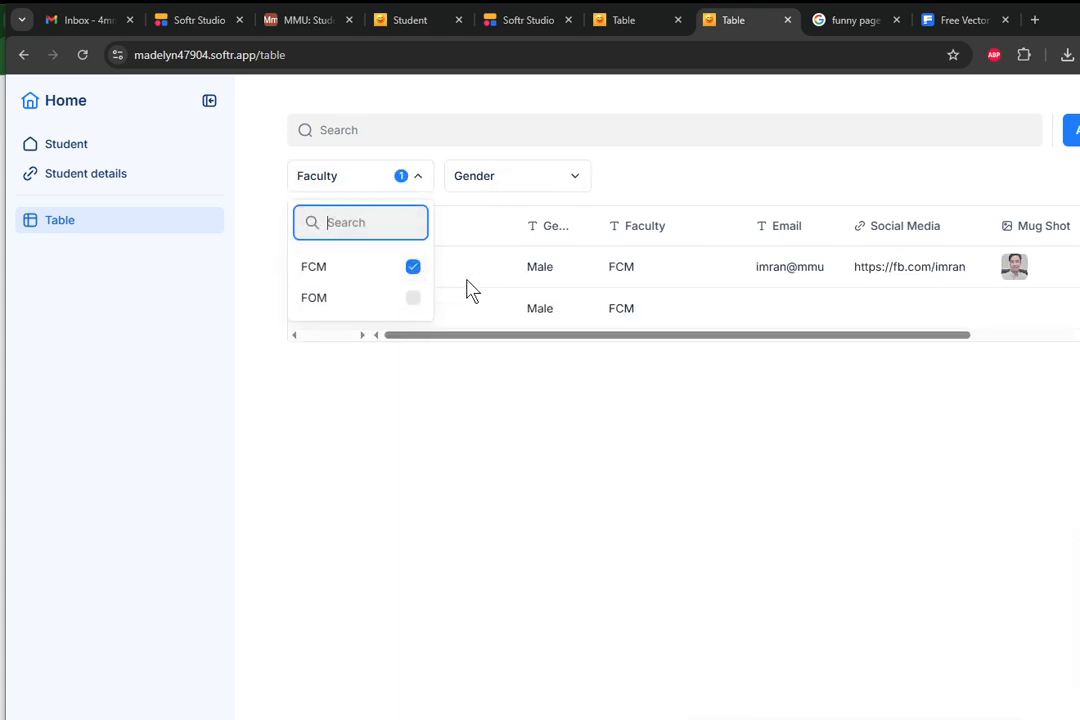
Append /a.html to the Table page's address and load it to test the Page not found page.
{"action": "left_click", "coordinate": [365, 58]}
{"action": "left_click", "coordinate": [369, 60]}
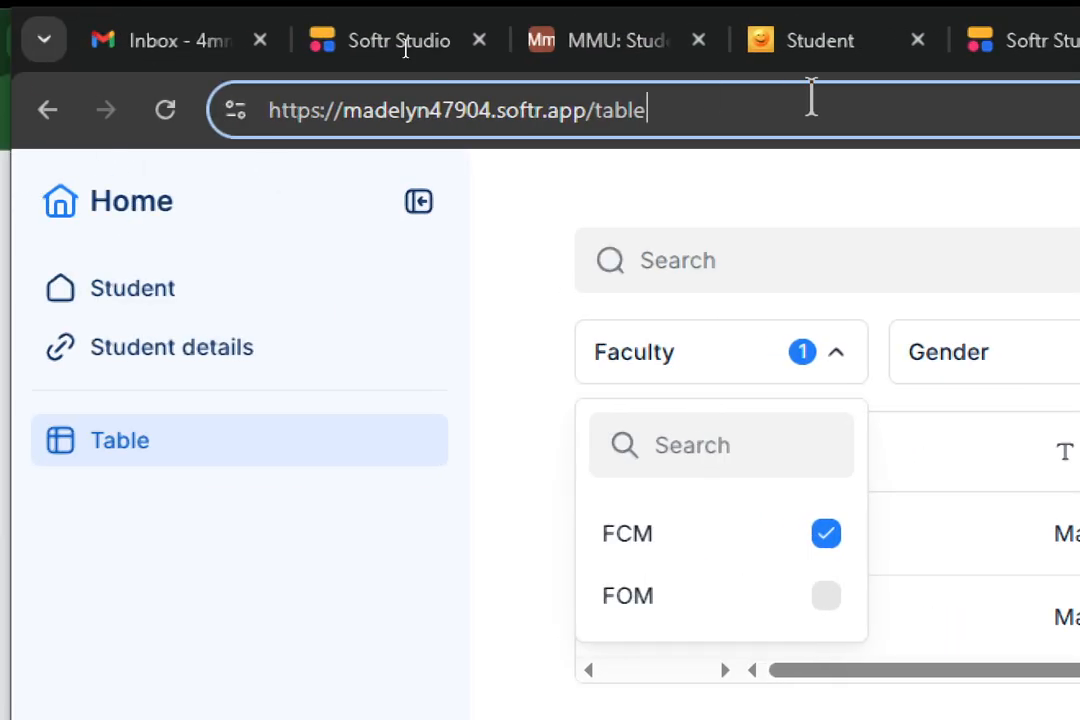
{"action": "type", "text": "/"}
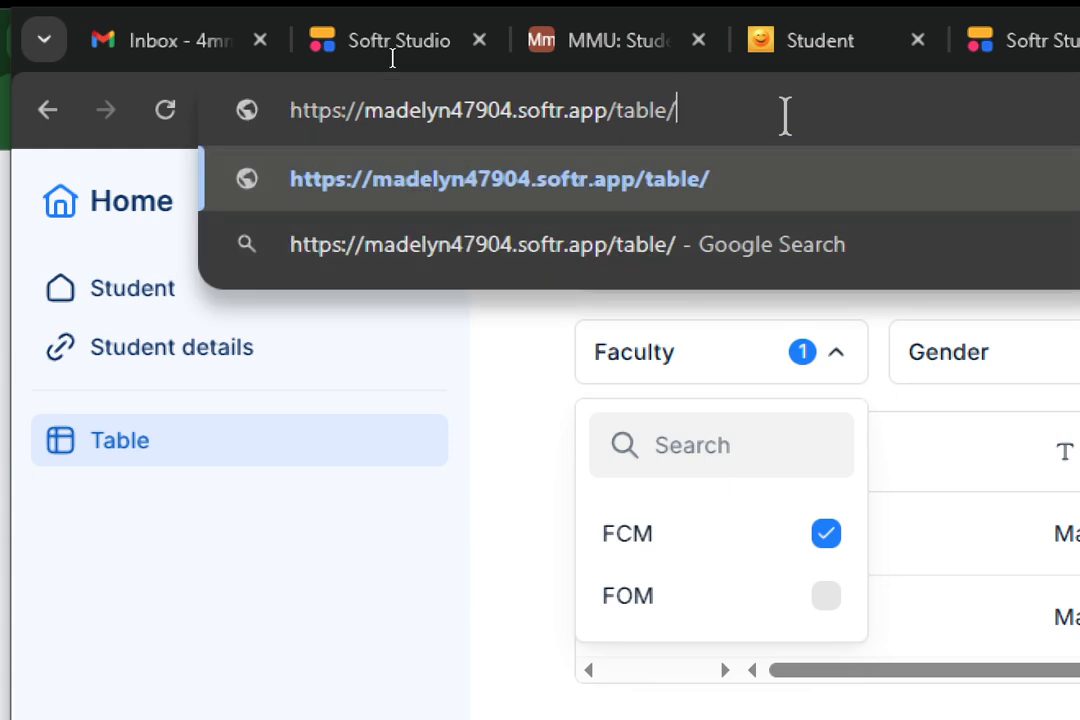
{"action": "type", "text": "a"}
{"action": "type", "text": ".html"}
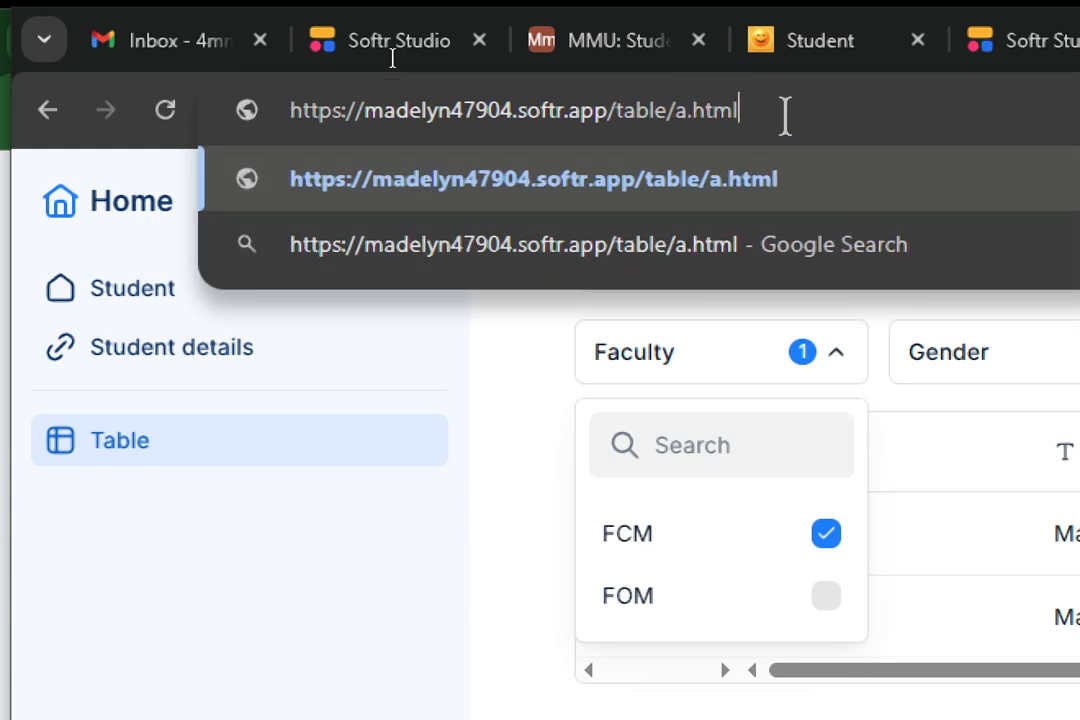
{"action": "key", "text": "Return"}
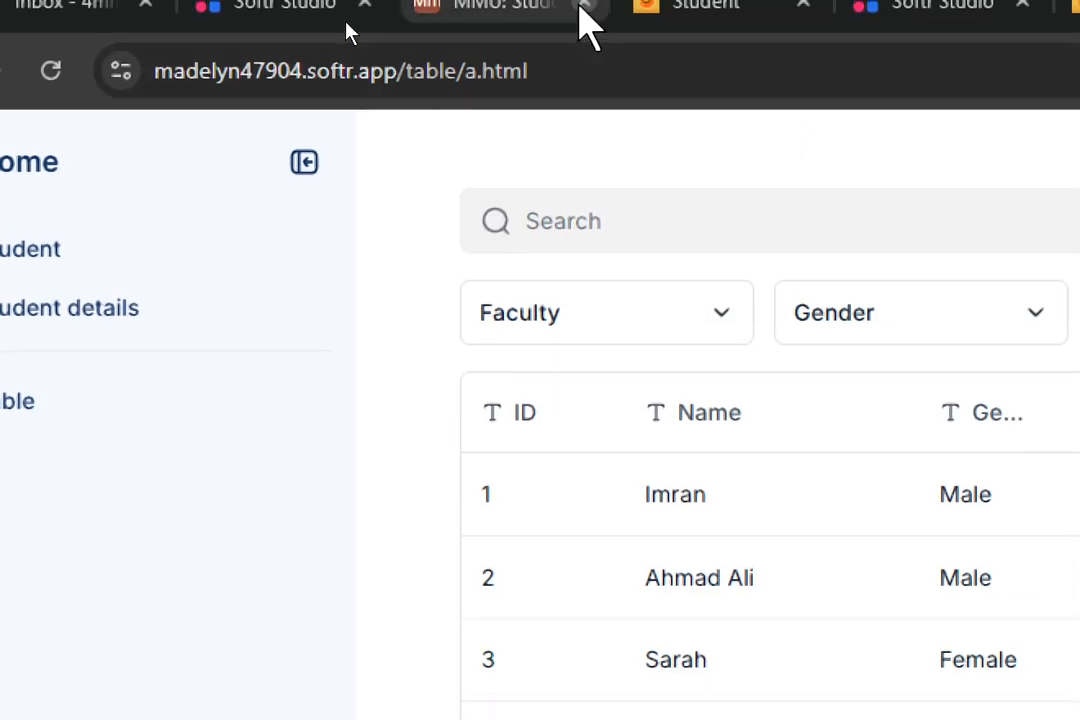
Replace the table/a part of the site address so the path reads /aaa..html, and load it.
{"action": "left_click", "coordinate": [551, 71]}
{"action": "left_click", "coordinate": [535, 79]}
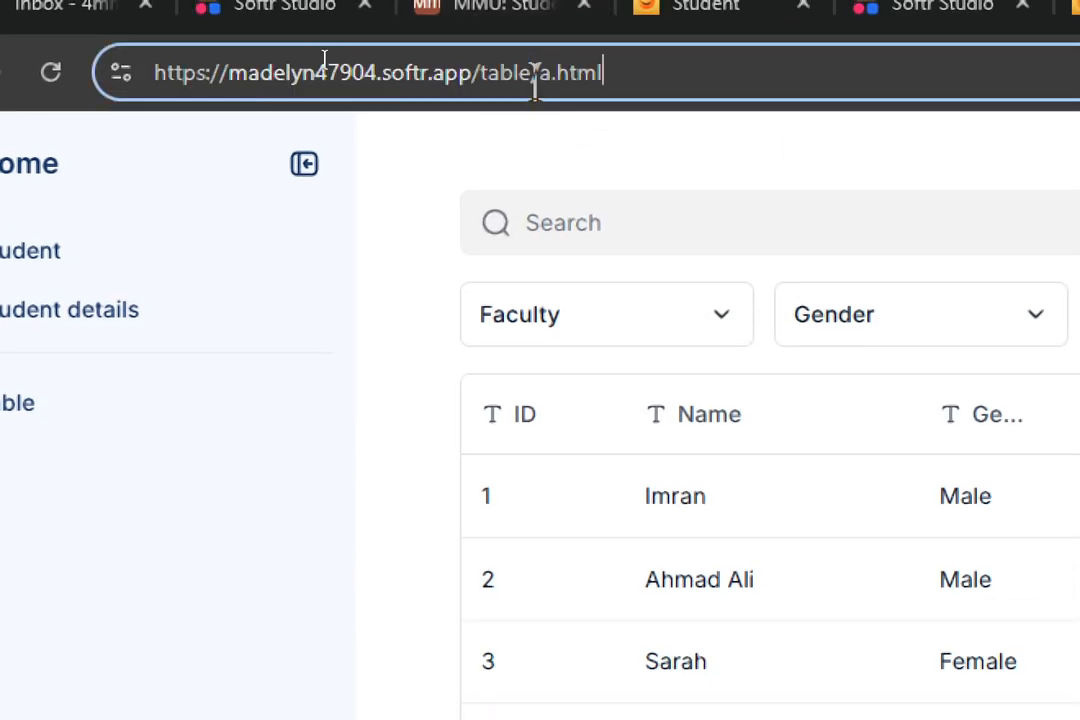
{"action": "left_click_drag", "start_coordinate": [619, 84], "coordinate": [559, 89]}
{"action": "left_click", "coordinate": [552, 68]}
{"action": "key", "text": "BackSpace"}
{"action": "key", "text": "BackSpace"}
{"action": "key", "text": "BackSpace"}
{"action": "key", "text": "BackSpace"}
{"action": "key", "text": "BackSpace"}
{"action": "key", "text": "BackSpace"}
{"action": "key", "text": "BackSpace"}
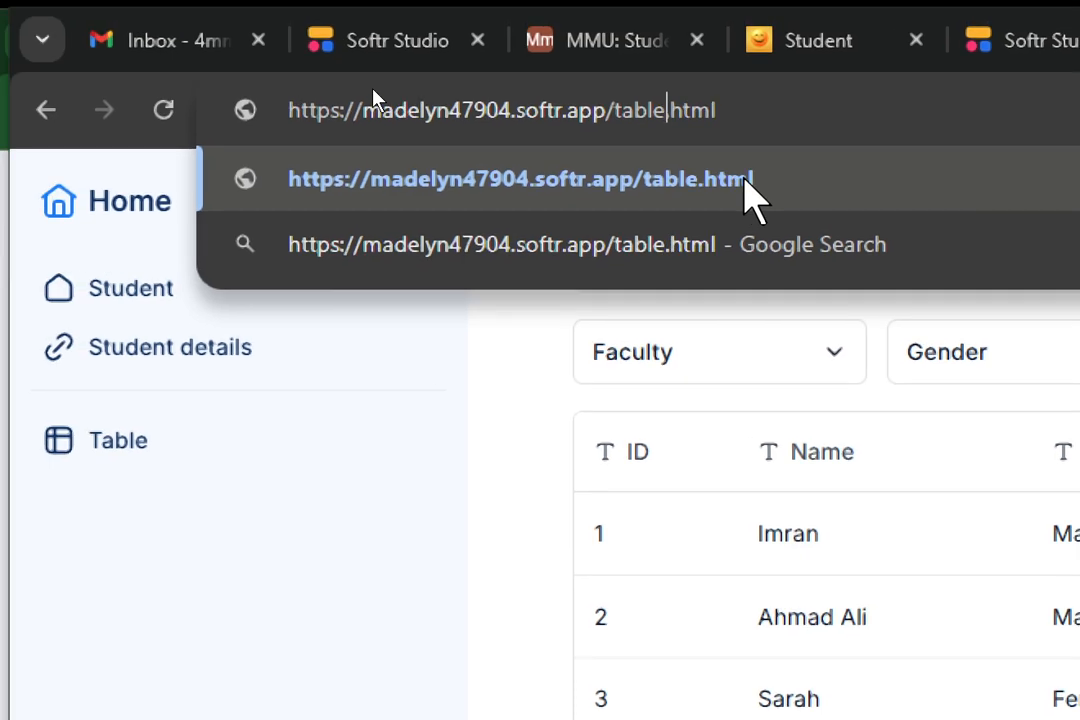
{"action": "type", "text": "aaa"}
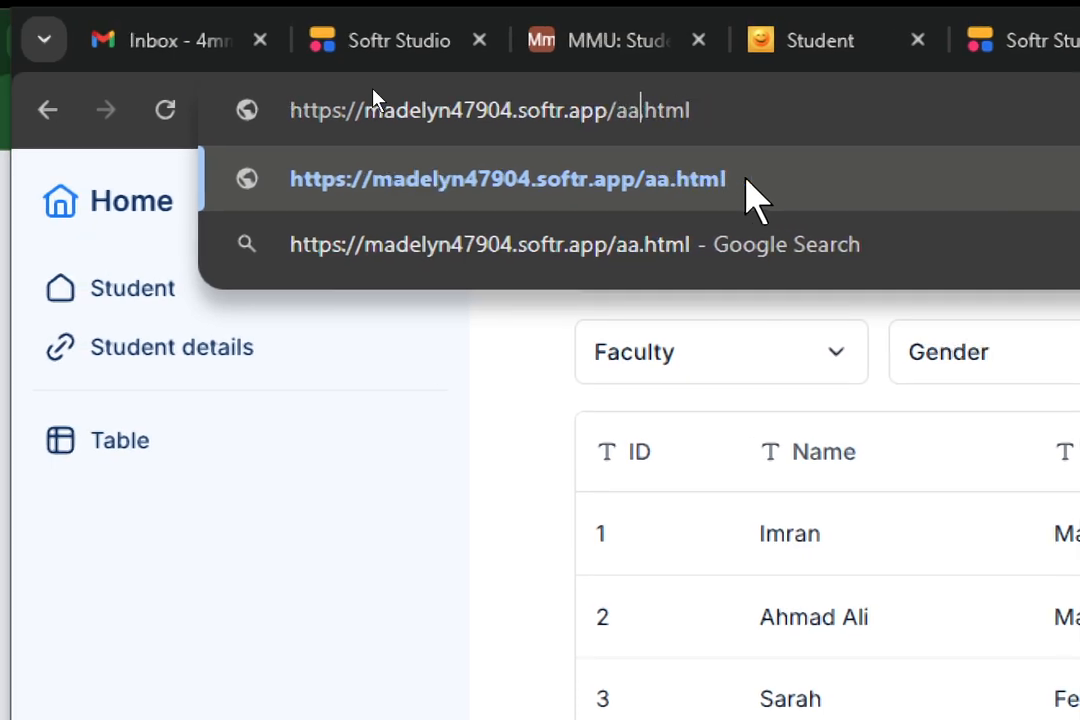
{"action": "type", "text": "."}
{"action": "key", "text": "Return"}
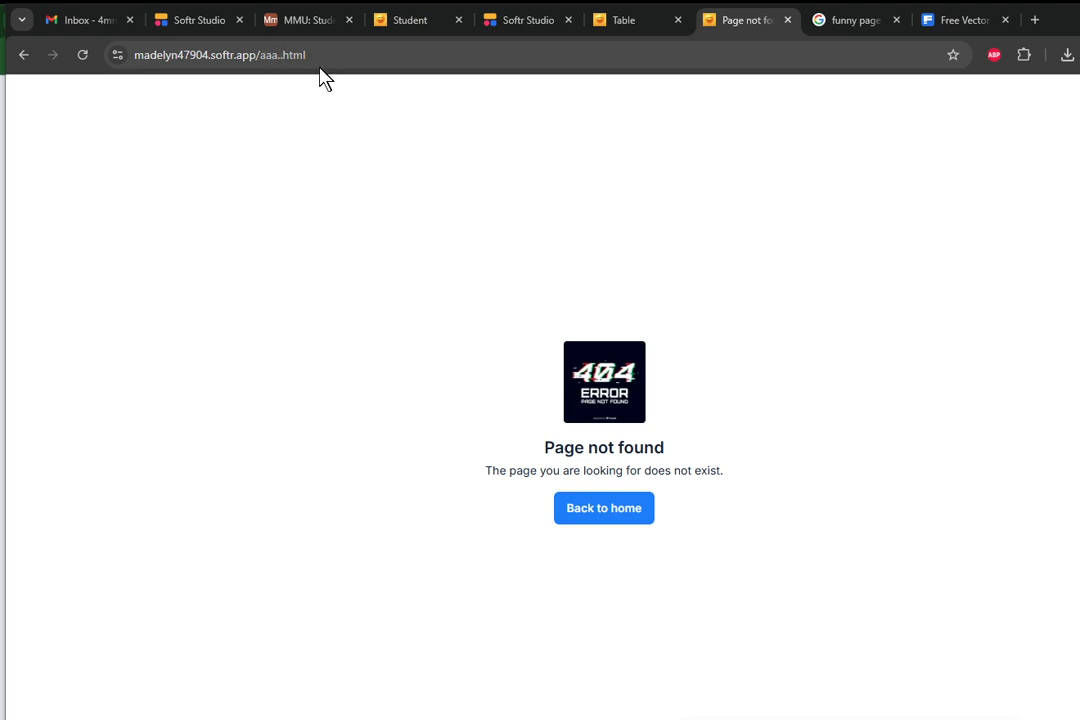
Change the site address path to /asdfasd and load it to test the Page not found page again.
{"action": "left_click", "coordinate": [284, 57]}
{"action": "left_click", "coordinate": [317, 55]}
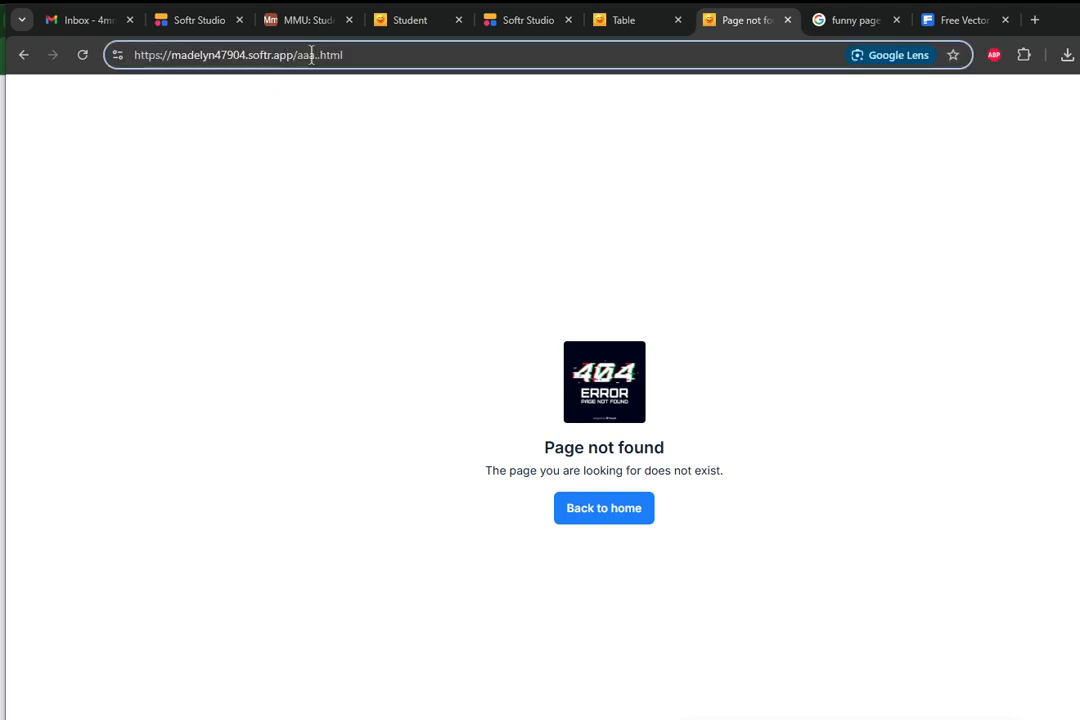
{"action": "key", "text": "BackSpace"}
{"action": "key", "text": "BackSpace"}
{"action": "key", "text": "BackSpace"}
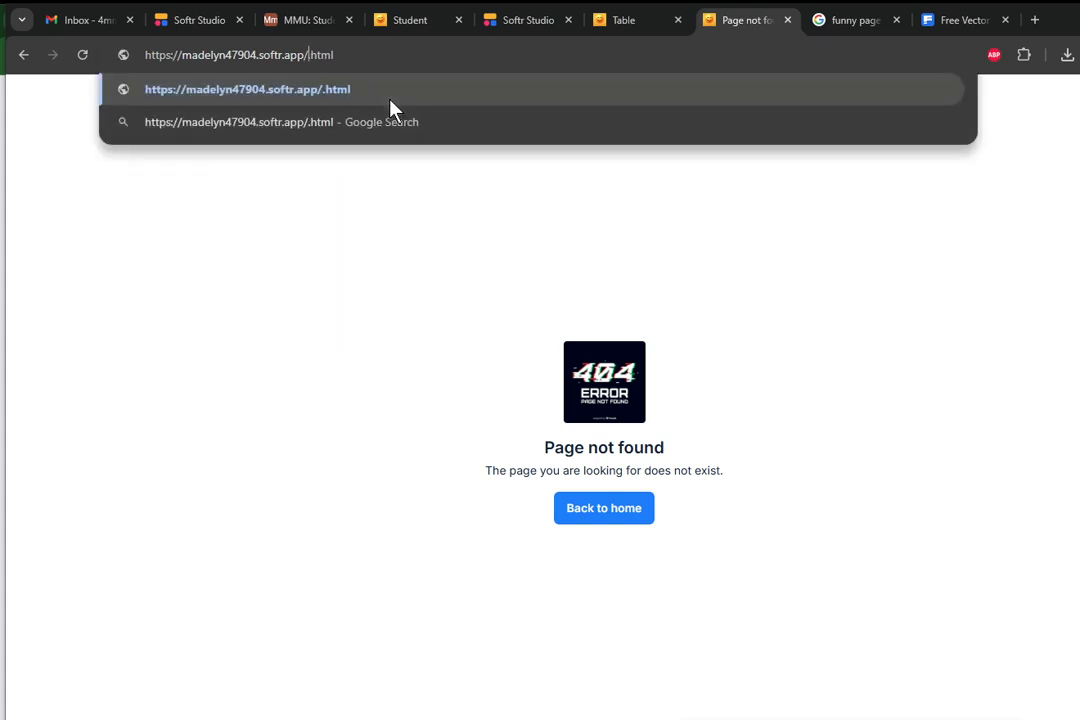
{"action": "key", "text": "Delete"}
{"action": "key", "text": "Delete"}
{"action": "key", "text": "Delete"}
{"action": "key", "text": "Delete"}
{"action": "key", "text": "Delete"}
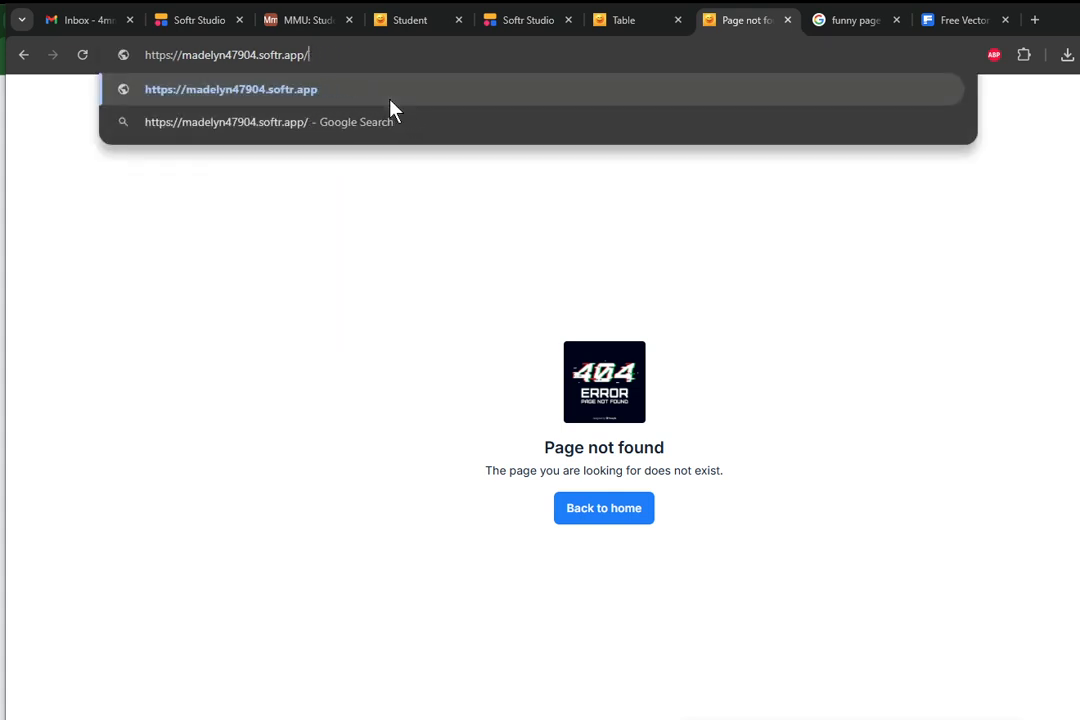
{"action": "type", "text": "asdfasd"}
{"action": "key", "text": "Return"}
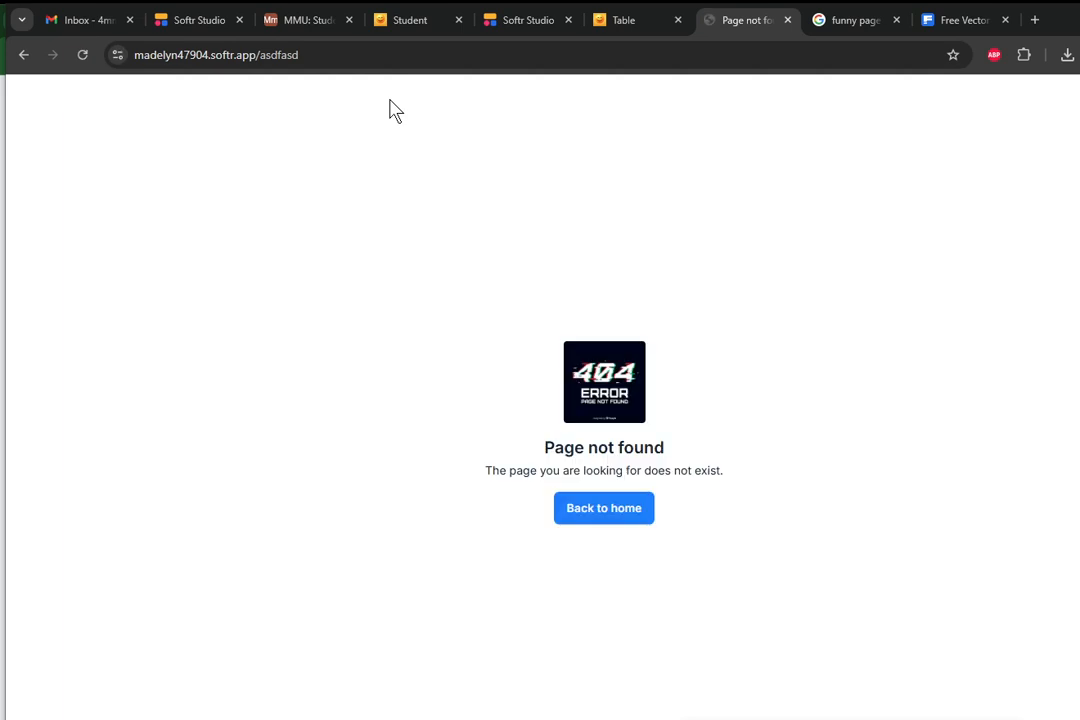
{"action": "left_click", "coordinate": [307, 54]}
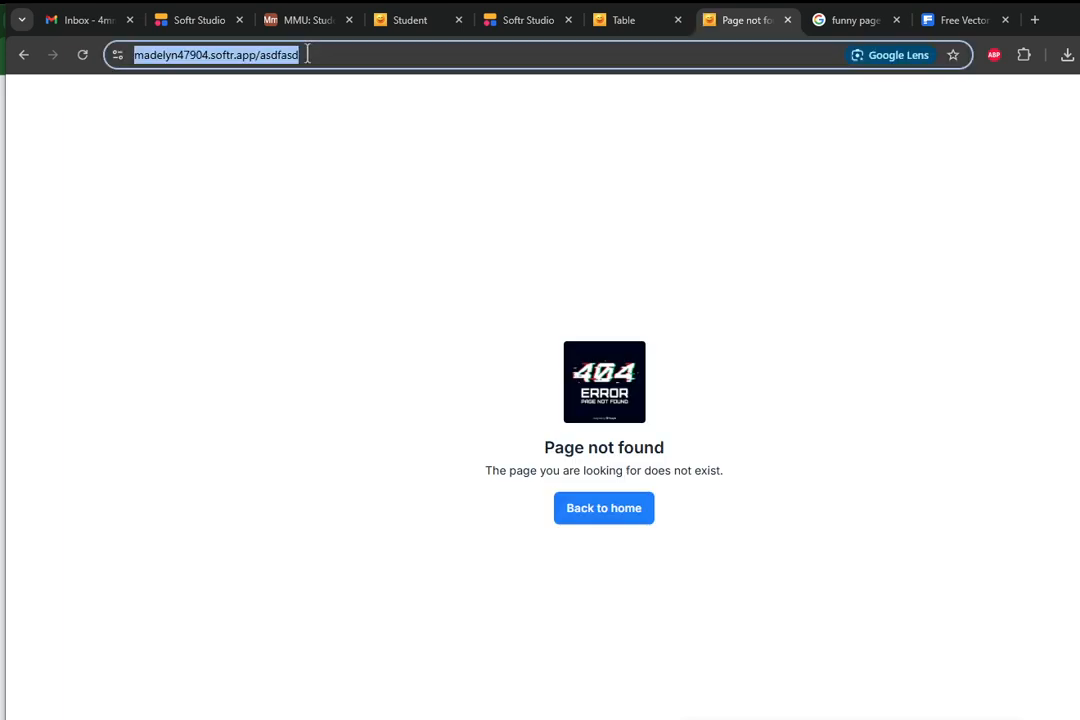
{"action": "left_click", "coordinate": [296, 56]}
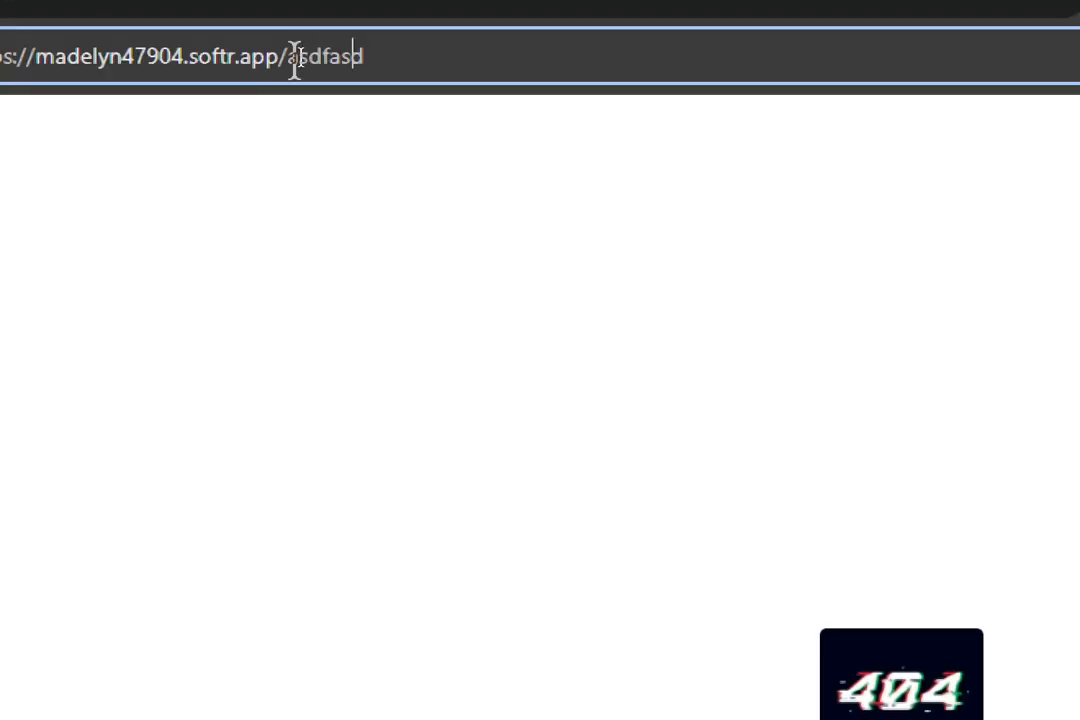
{"action": "left_click_drag", "start_coordinate": [372, 60], "coordinate": [295, 56]}
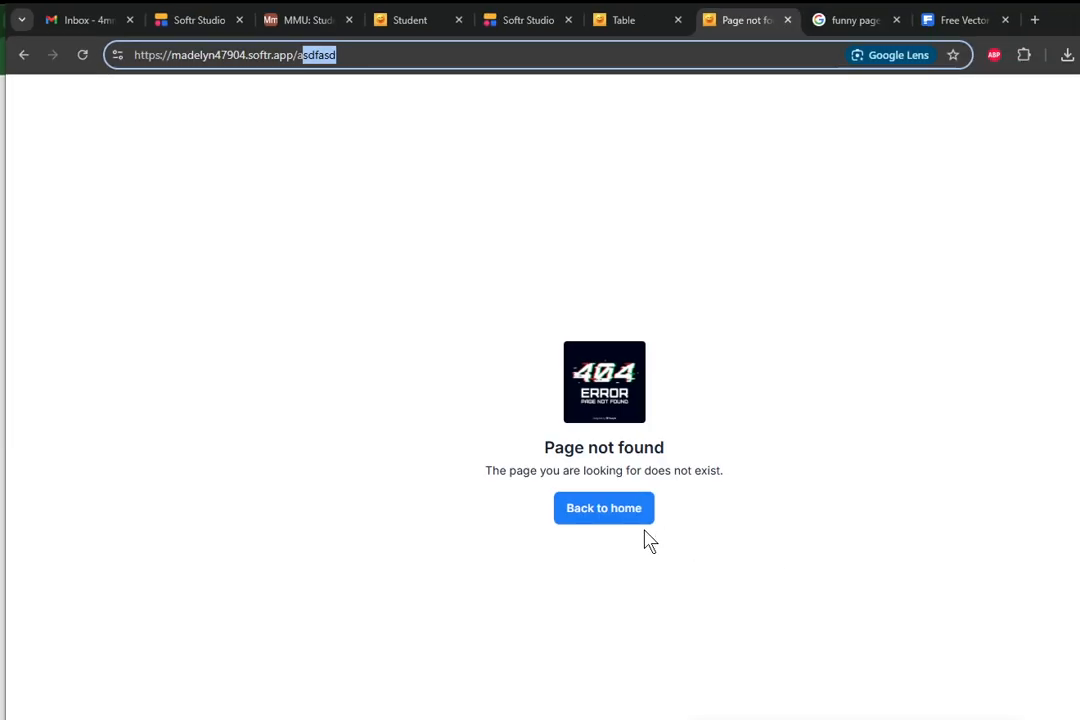
{"action": "left_click", "coordinate": [357, 58]}
{"action": "left_click_drag", "start_coordinate": [357, 58], "coordinate": [102, 45]}
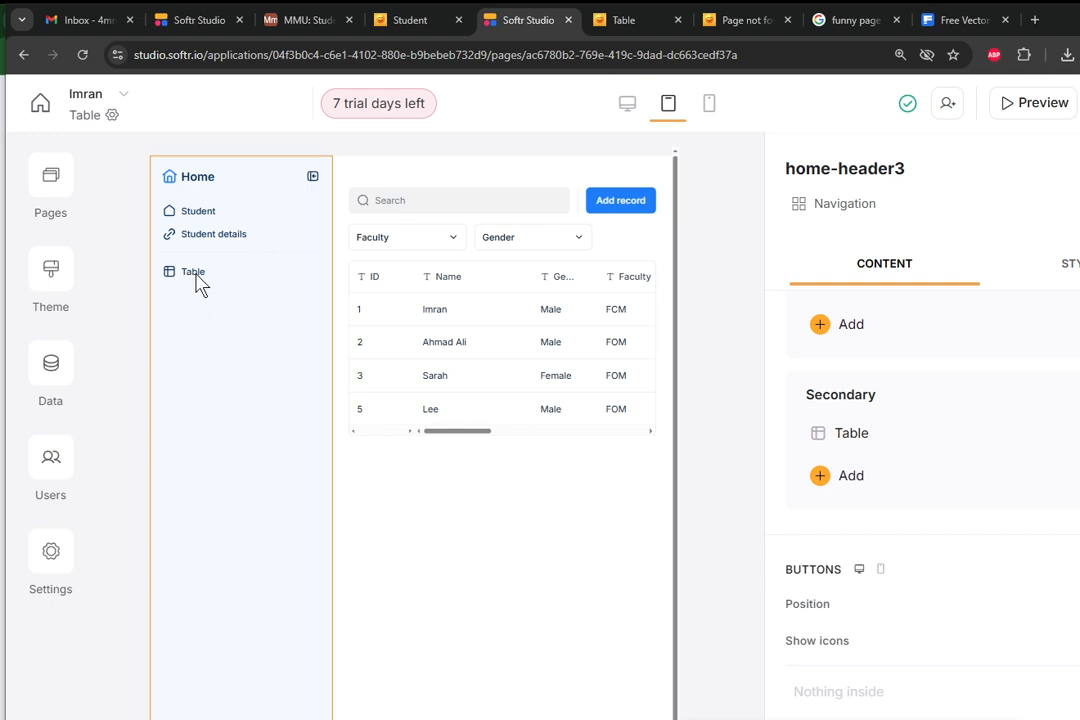
Review the navigation block's link settings and the visibility options of the secondary Table link in Softr Studio.
{"action": "scroll", "coordinate": [906, 378], "scroll_direction": "down", "scroll_amount": 3}
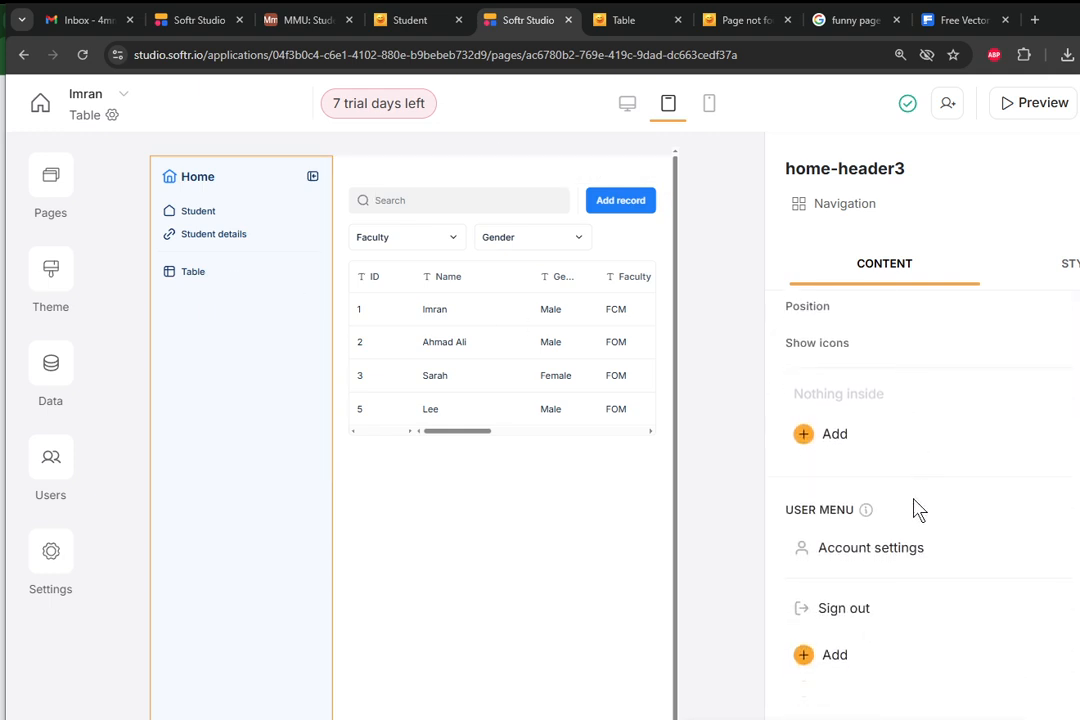
{"action": "scroll", "coordinate": [918, 504], "scroll_direction": "up", "scroll_amount": 3}
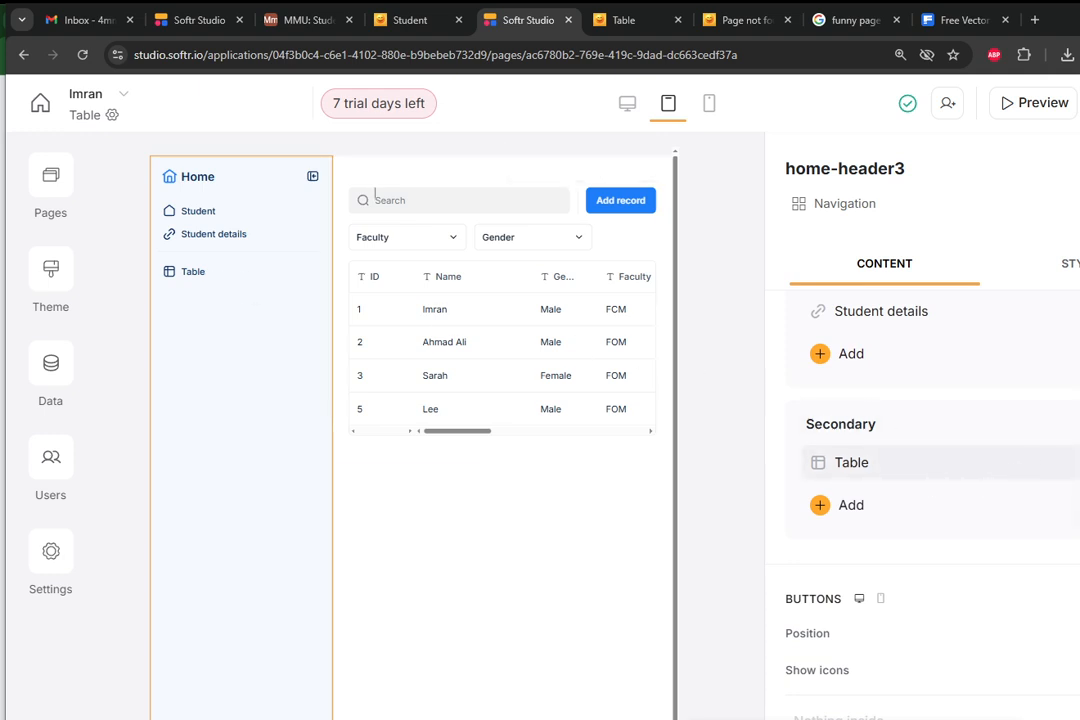
{"action": "left_click", "coordinate": [851, 462]}
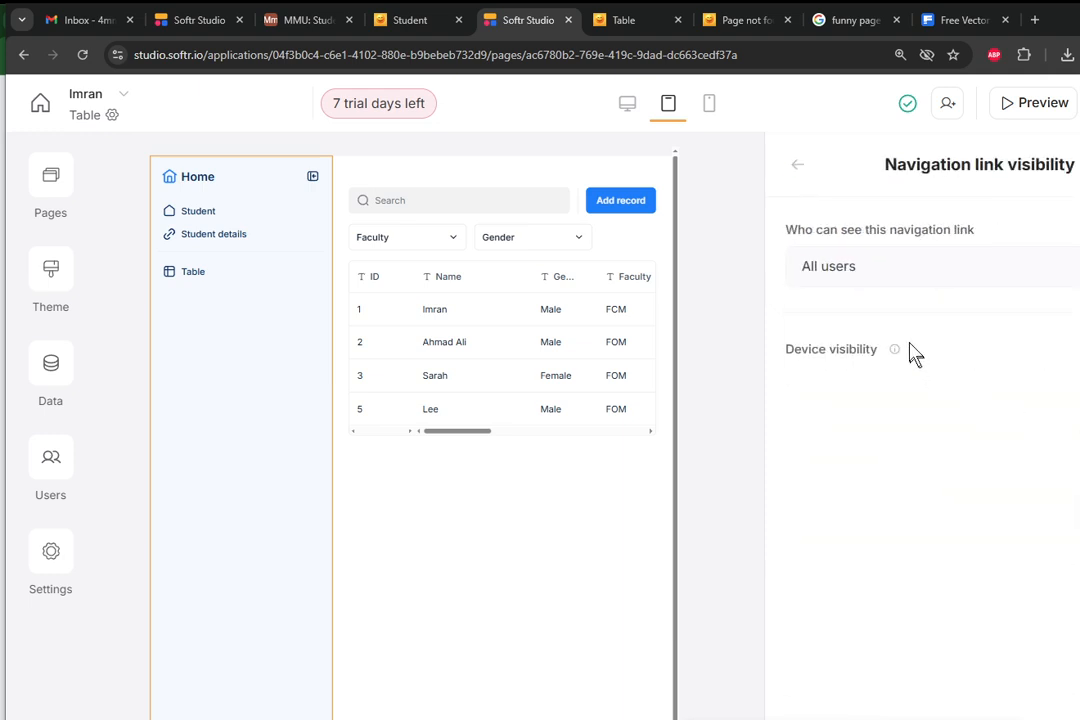
{"action": "left_click", "coordinate": [875, 272]}
{"action": "left_click", "coordinate": [876, 344]}
{"action": "left_click", "coordinate": [800, 171]}
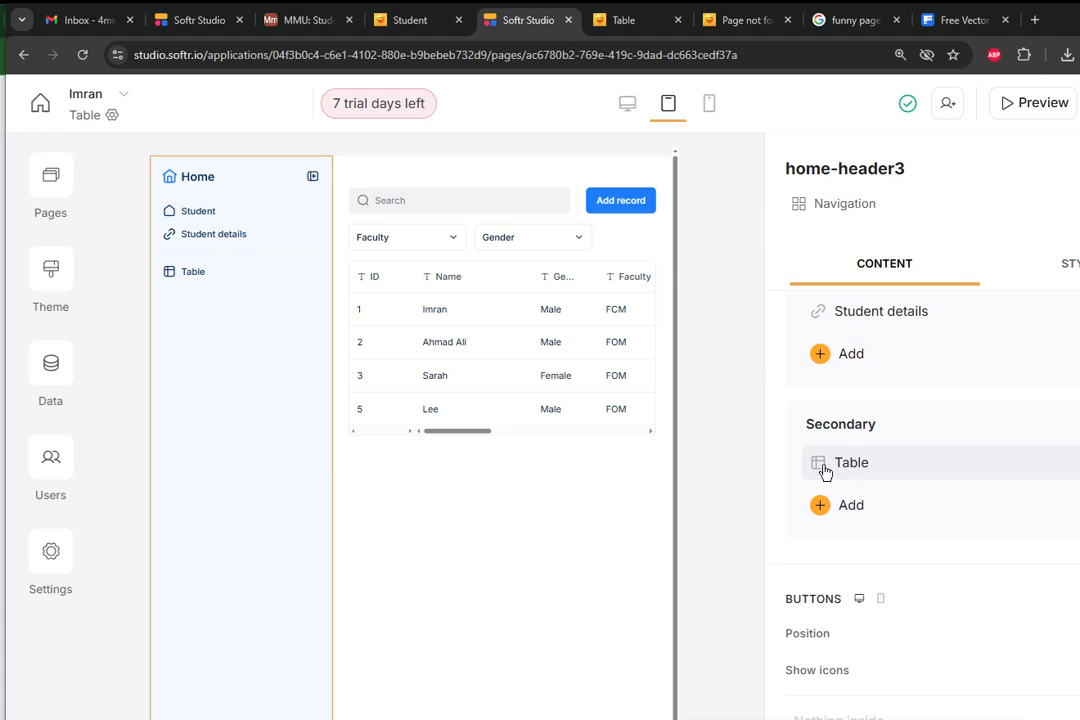
Delete the Table link from the navigation block's Secondary links.
{"action": "scroll", "coordinate": [853, 445], "scroll_direction": "up", "scroll_amount": 1}
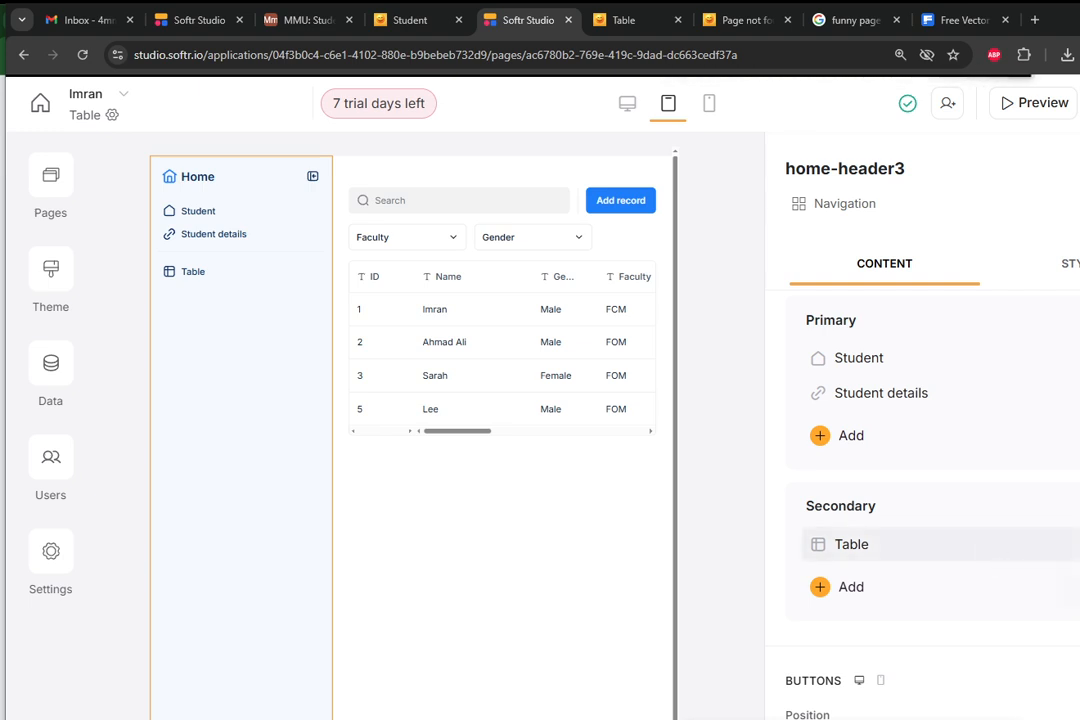
{"action": "left_click", "coordinate": [1079, 545]}
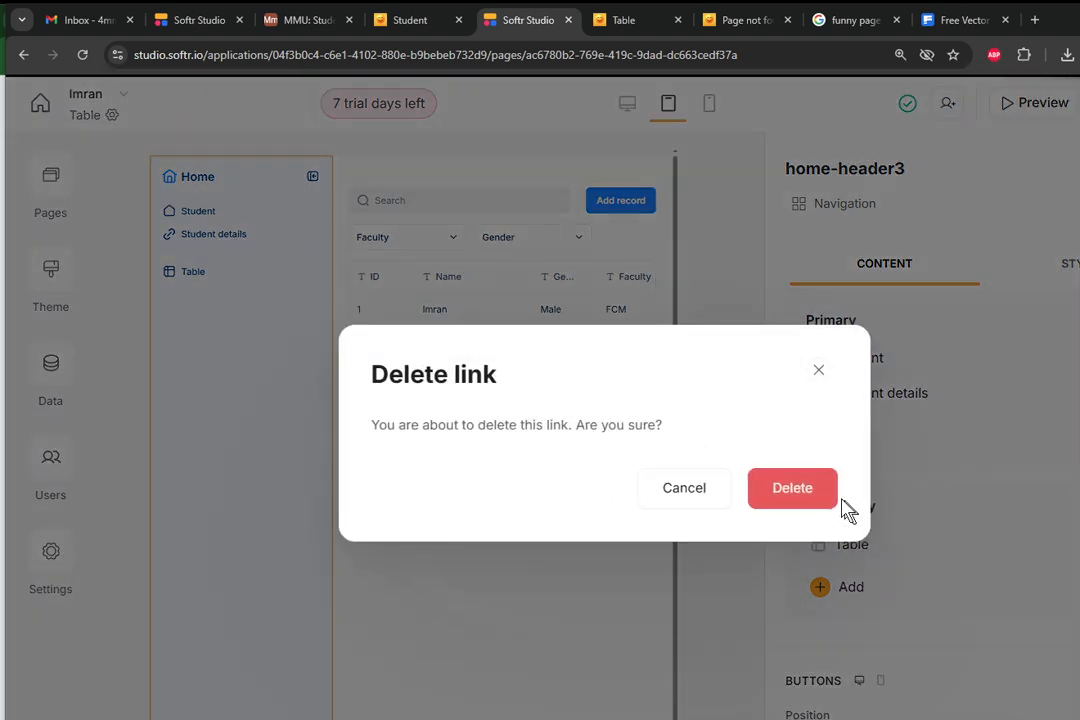
{"action": "left_click", "coordinate": [818, 499]}
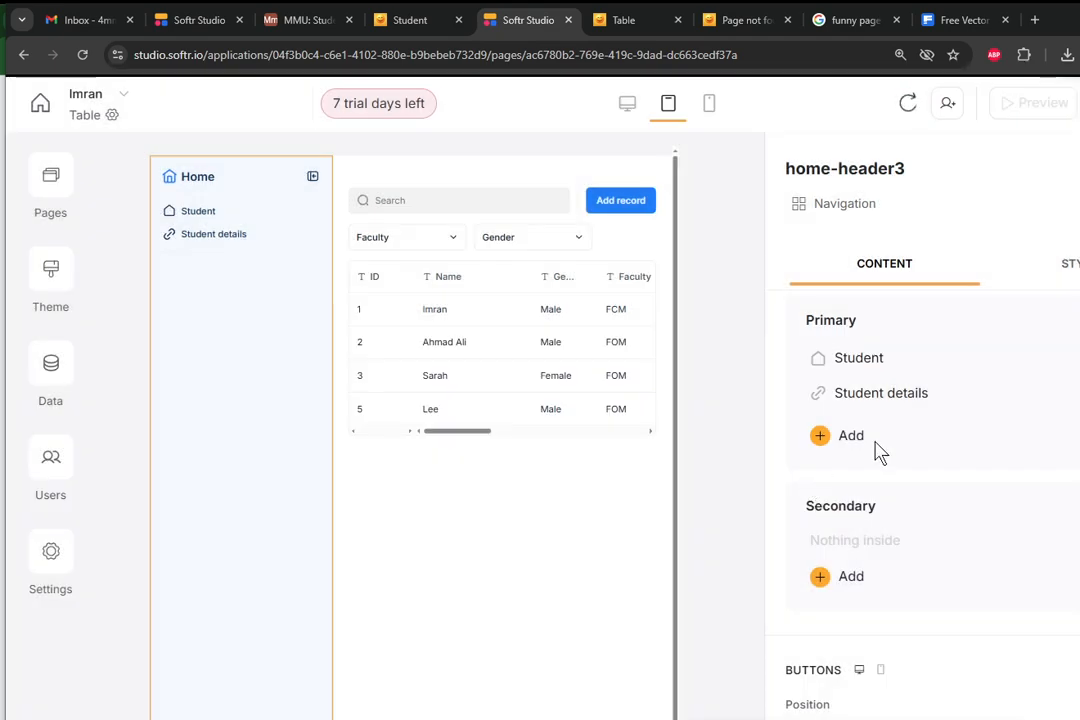
Add a link to the Table page under the navigation block's Primary links, then reload the editor.
{"action": "left_click", "coordinate": [849, 437]}
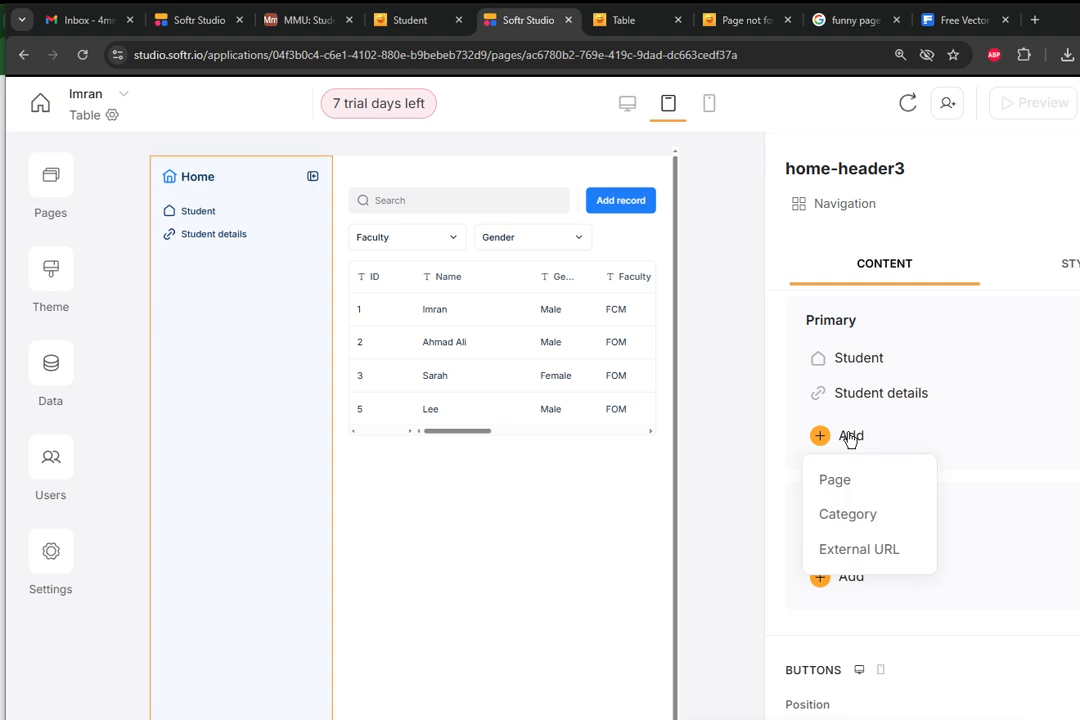
{"action": "left_click", "coordinate": [847, 482]}
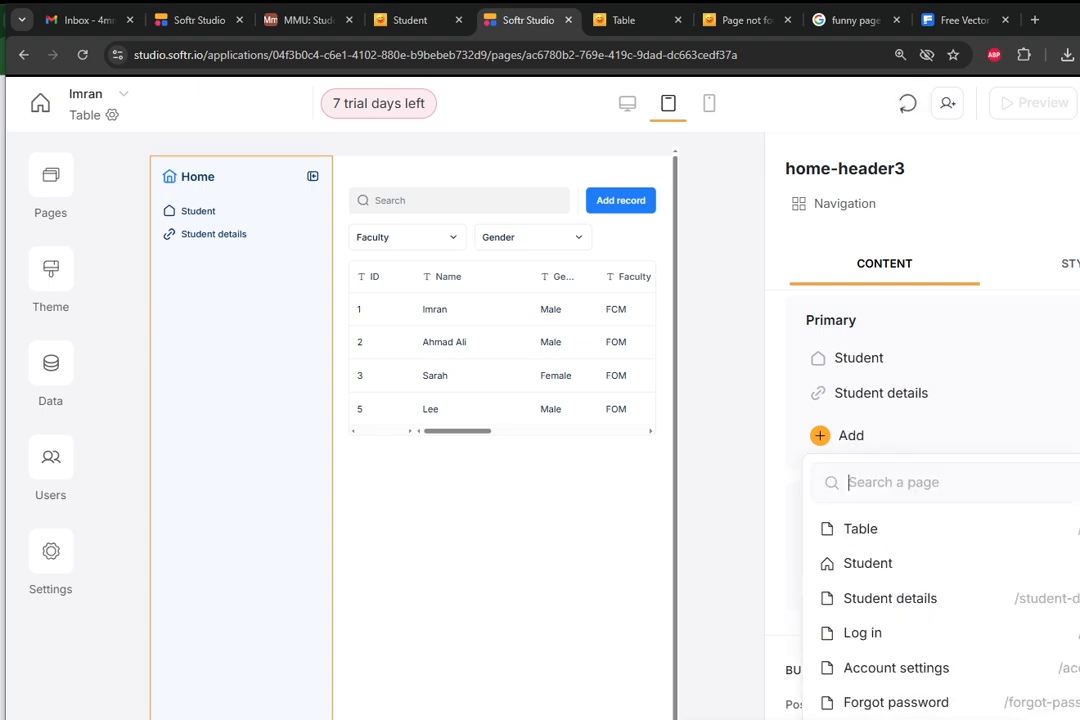
{"action": "left_click", "coordinate": [870, 540]}
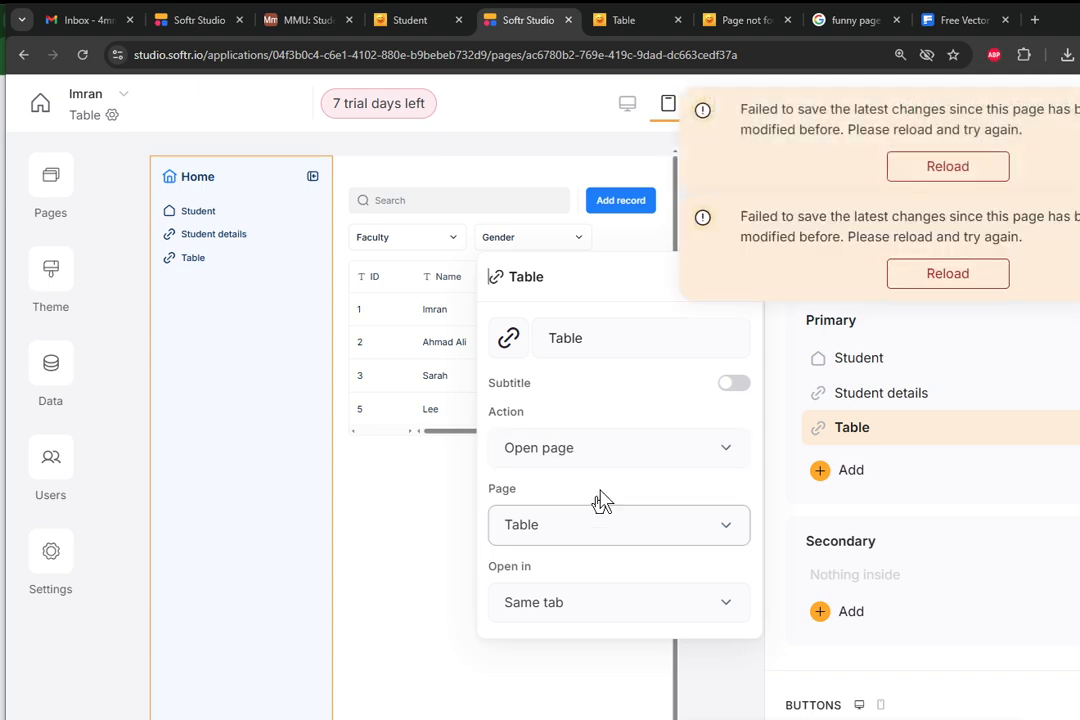
{"action": "scroll", "coordinate": [792, 386], "scroll_direction": "up", "scroll_amount": 1}
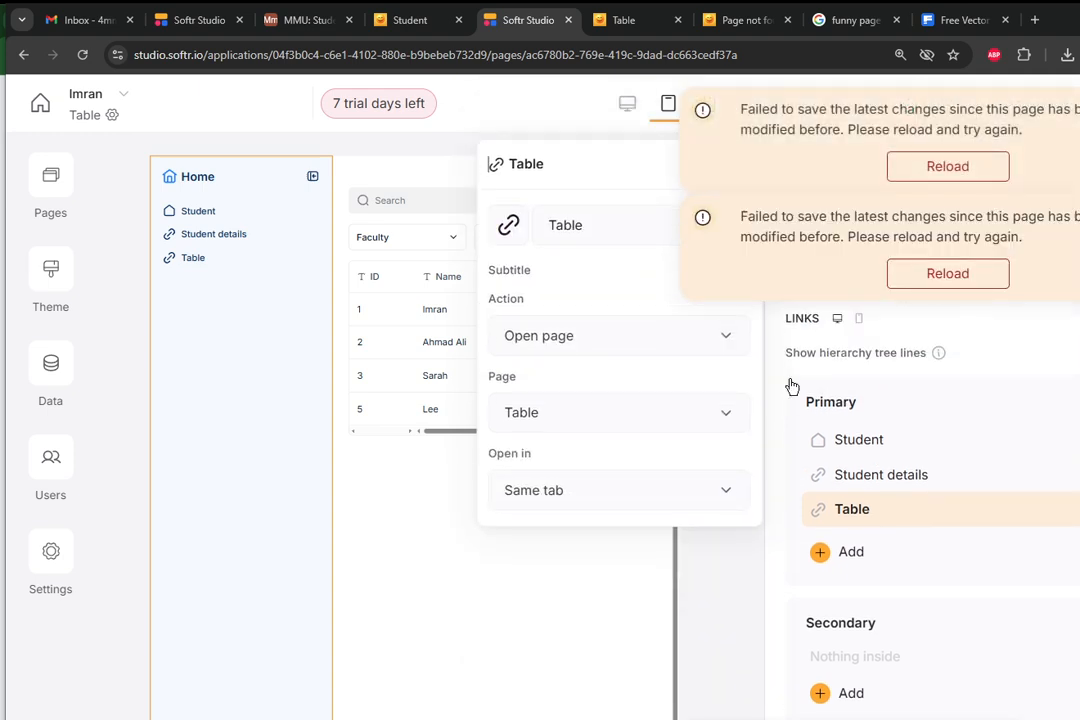
{"action": "left_click", "coordinate": [744, 570]}
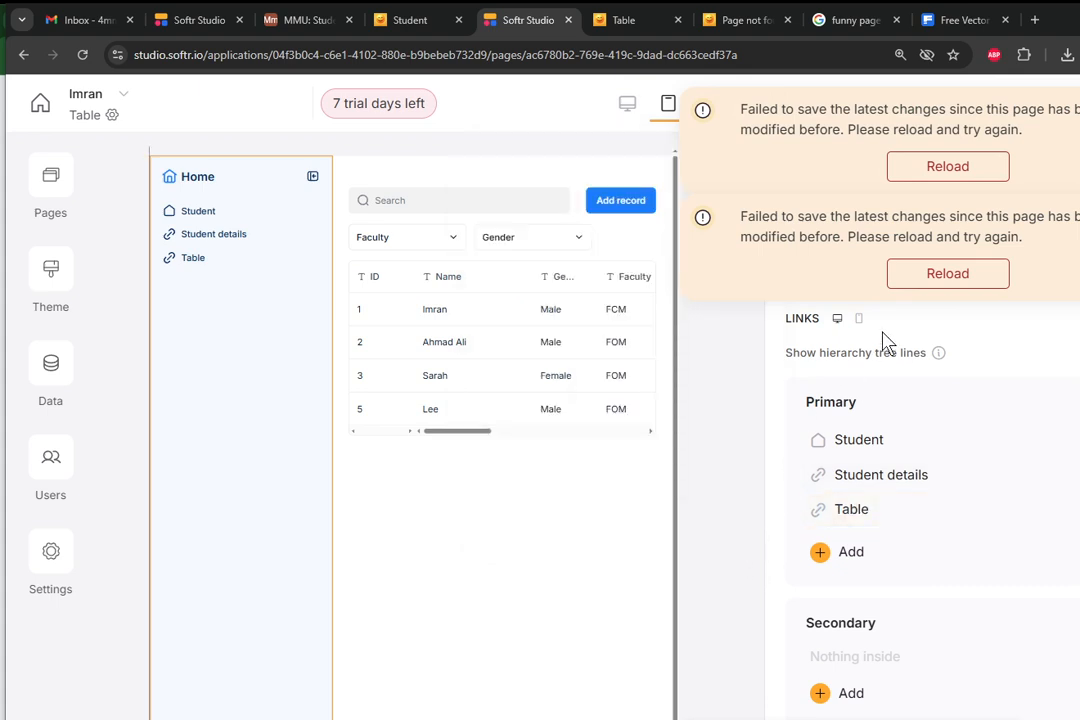
{"action": "left_click", "coordinate": [938, 168]}
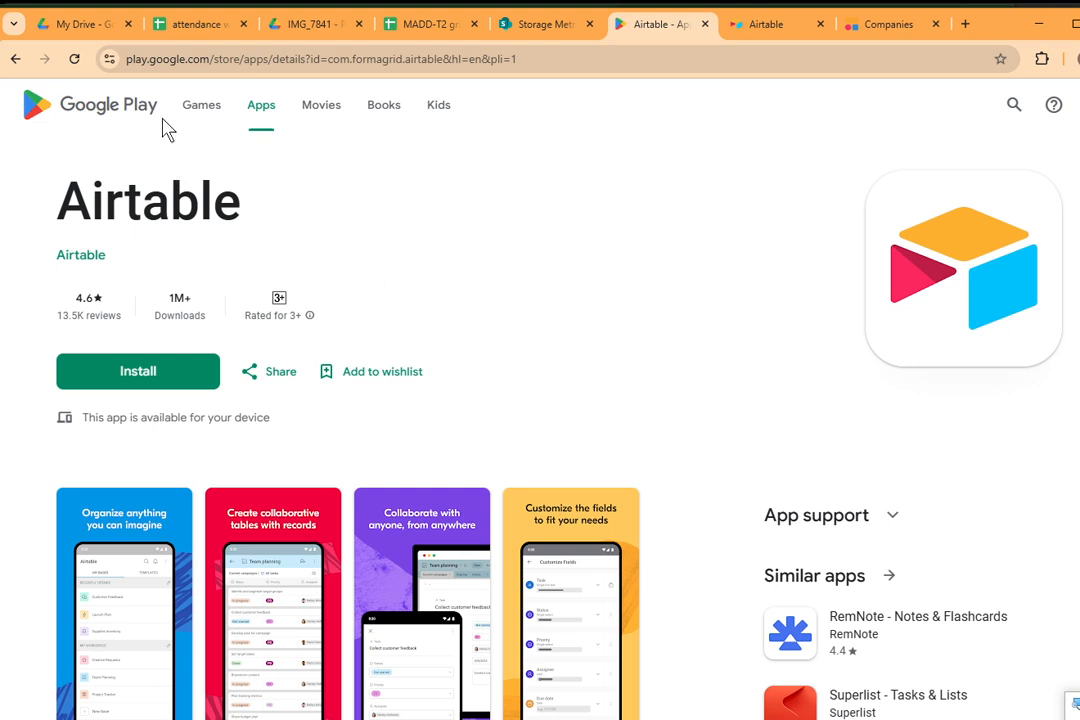
Highlight the Airtable title on its Google Play page, then open Airtable on the mirrored phone and view the recent bases.
{"action": "left_click_drag", "start_coordinate": [255, 210], "coordinate": [55, 205]}
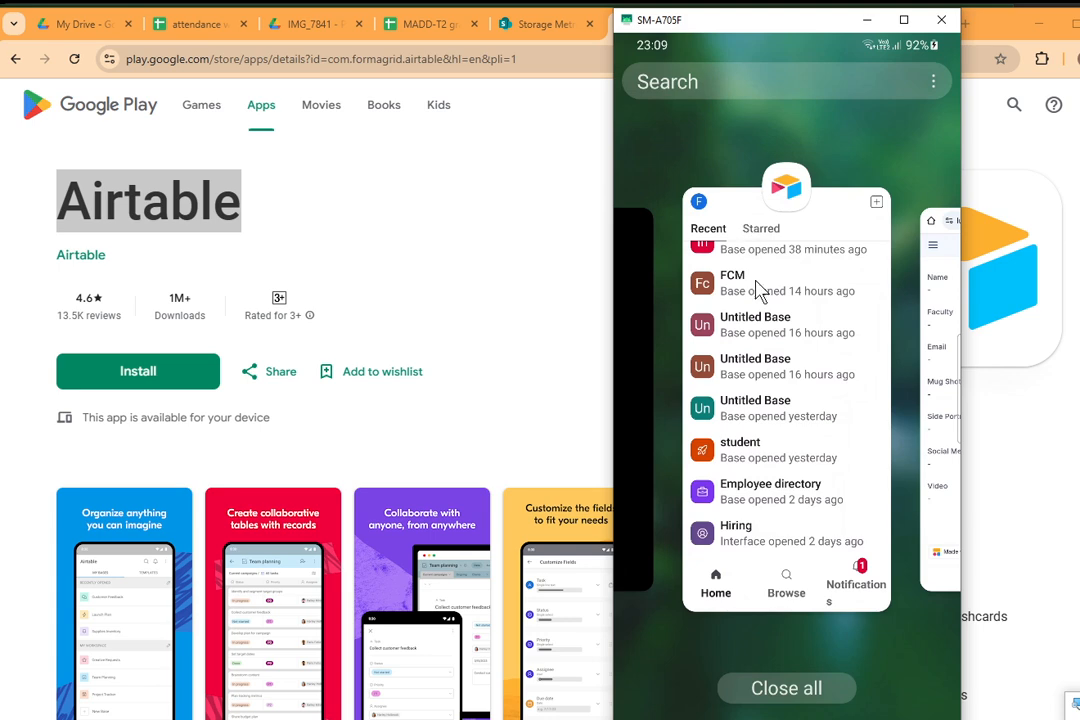
{"action": "scroll", "coordinate": [801, 305], "scroll_direction": "down", "scroll_amount": 3}
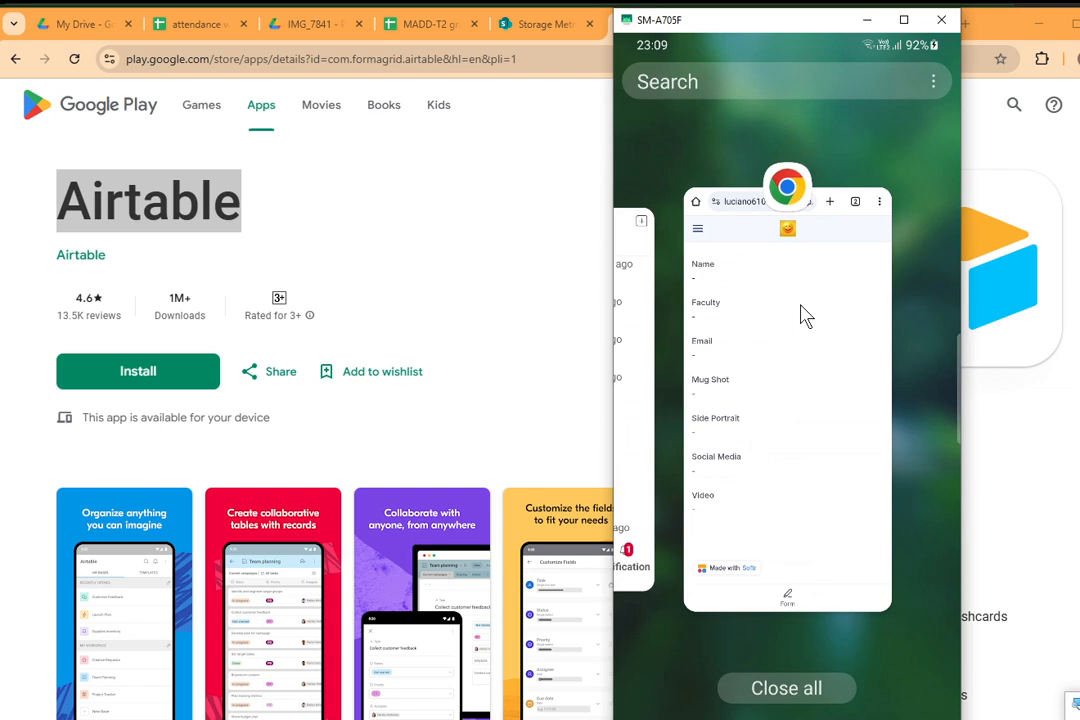
{"action": "scroll", "coordinate": [805, 315], "scroll_direction": "up", "scroll_amount": 3}
{"action": "left_click", "coordinate": [805, 315]}
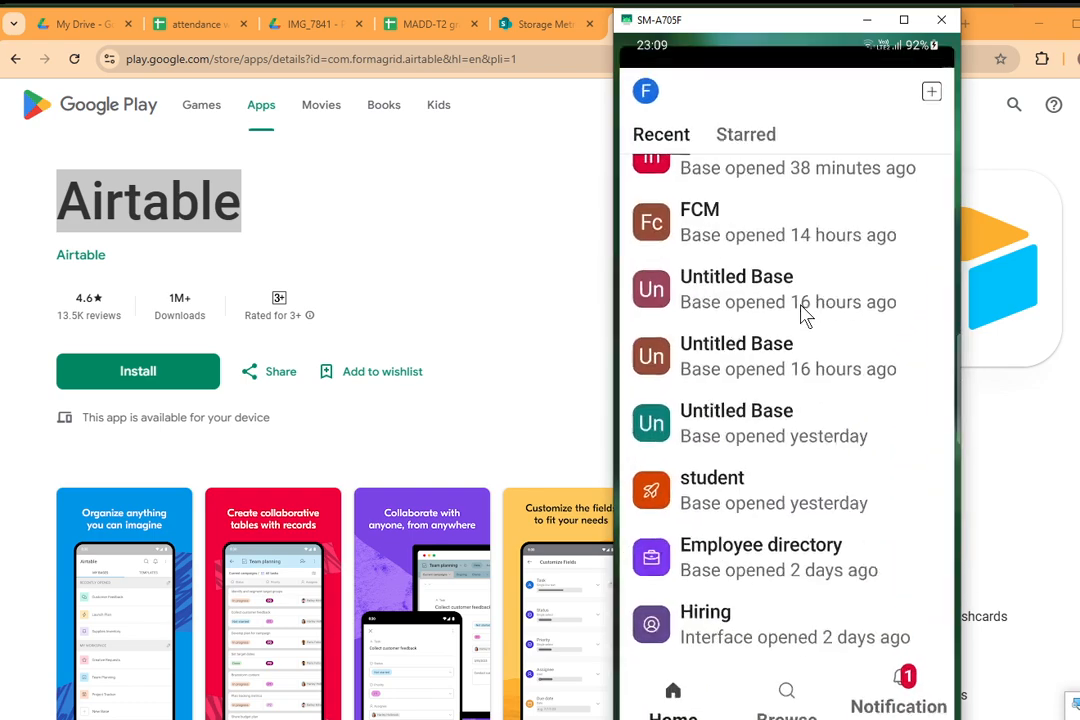
{"action": "scroll", "coordinate": [805, 315], "scroll_direction": "up", "scroll_amount": 2}
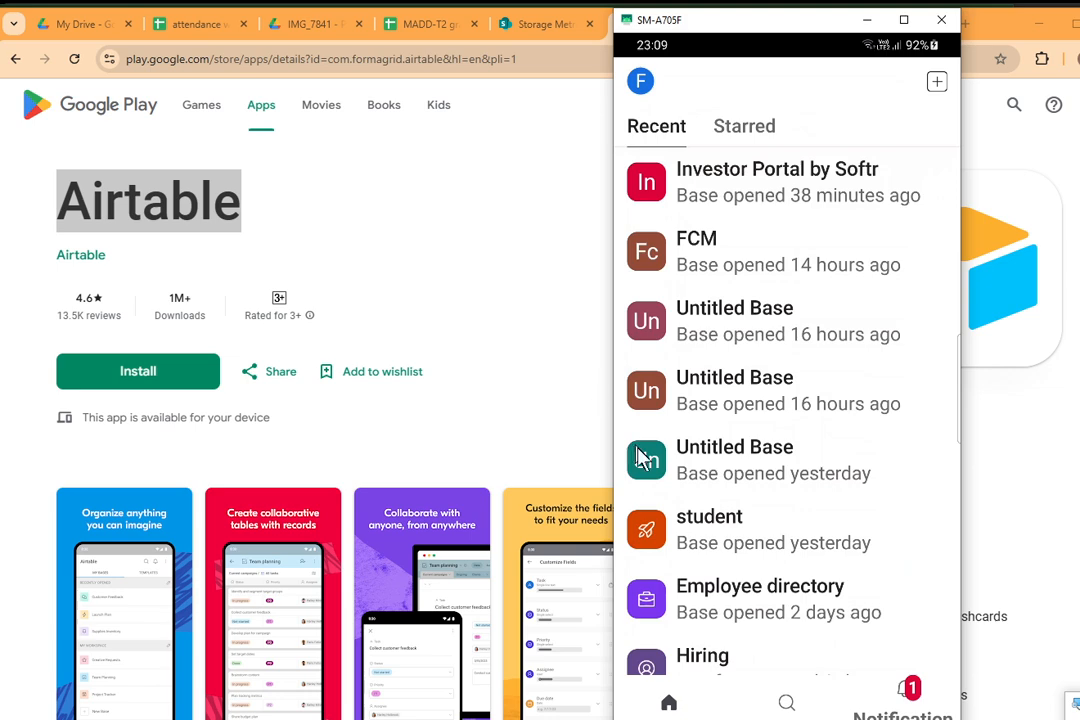
Open the student base on the mirrored phone and arrange the phone window beside a narrowed browser window showing Airtable's home page.
{"action": "left_click", "coordinate": [686, 530]}
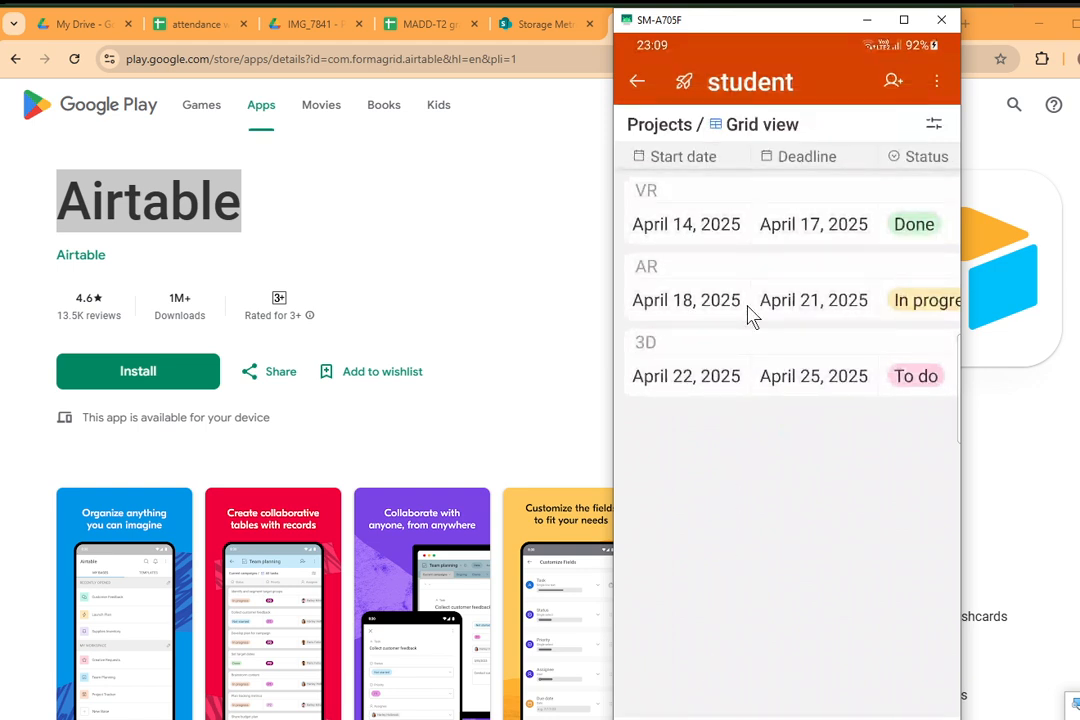
{"action": "left_click_drag", "start_coordinate": [735, 42], "coordinate": [863, 31]}
{"action": "left_click", "coordinate": [550, 188]}
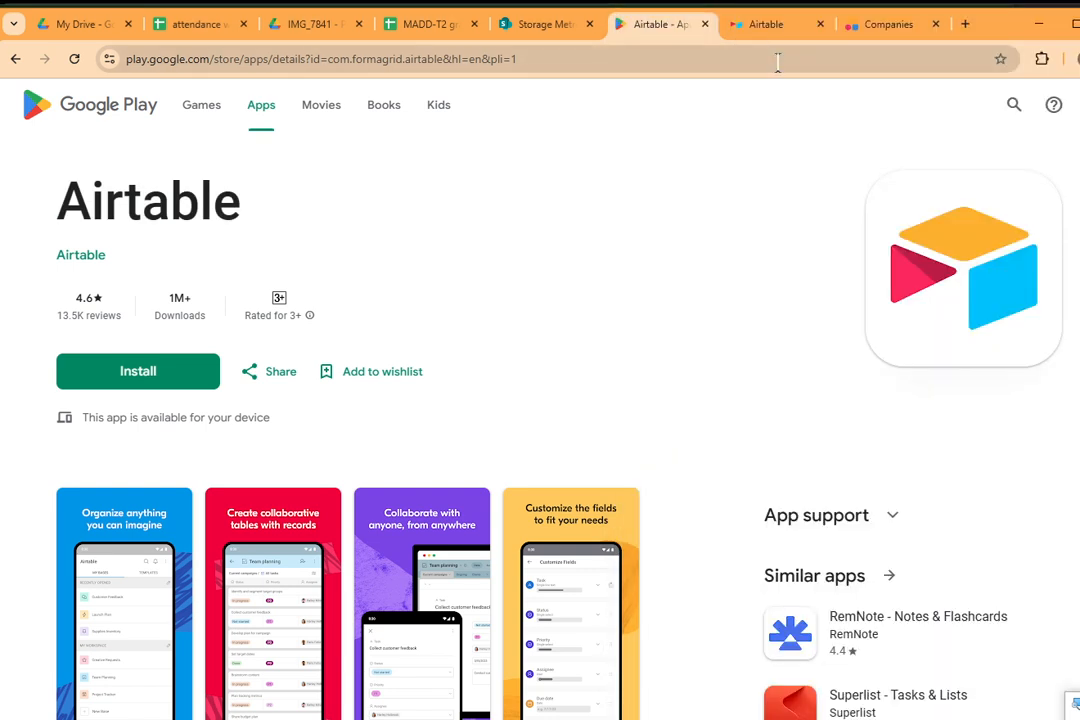
{"action": "left_click", "coordinate": [770, 28]}
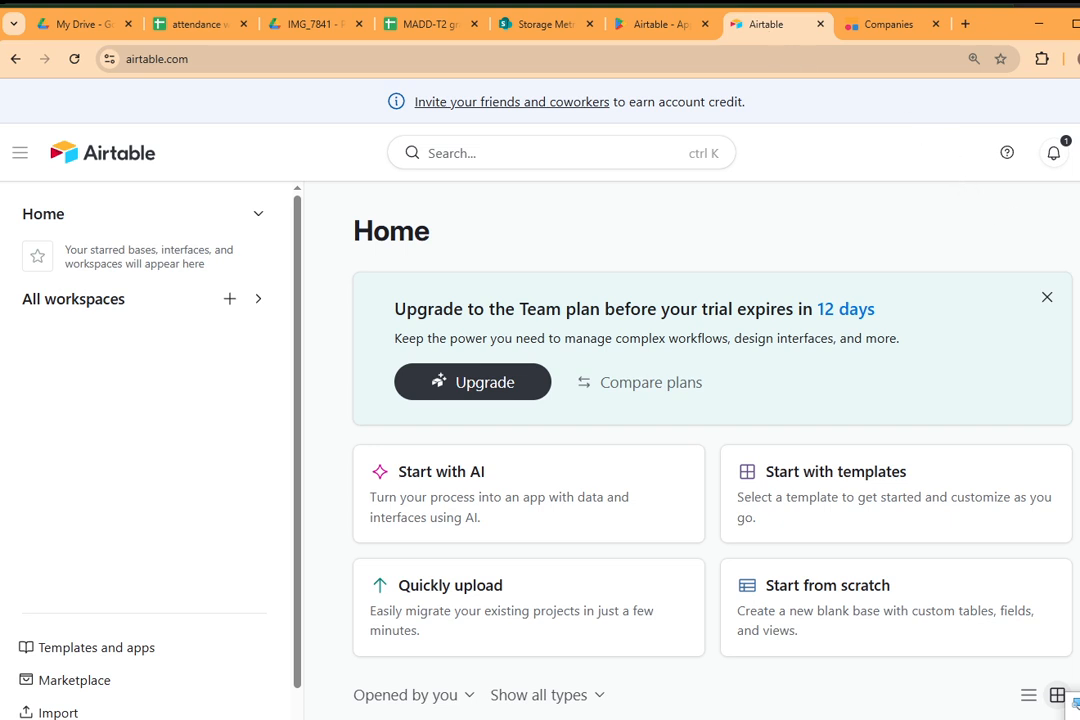
{"action": "left_click_drag", "start_coordinate": [1078, 238], "coordinate": [795, 243]}
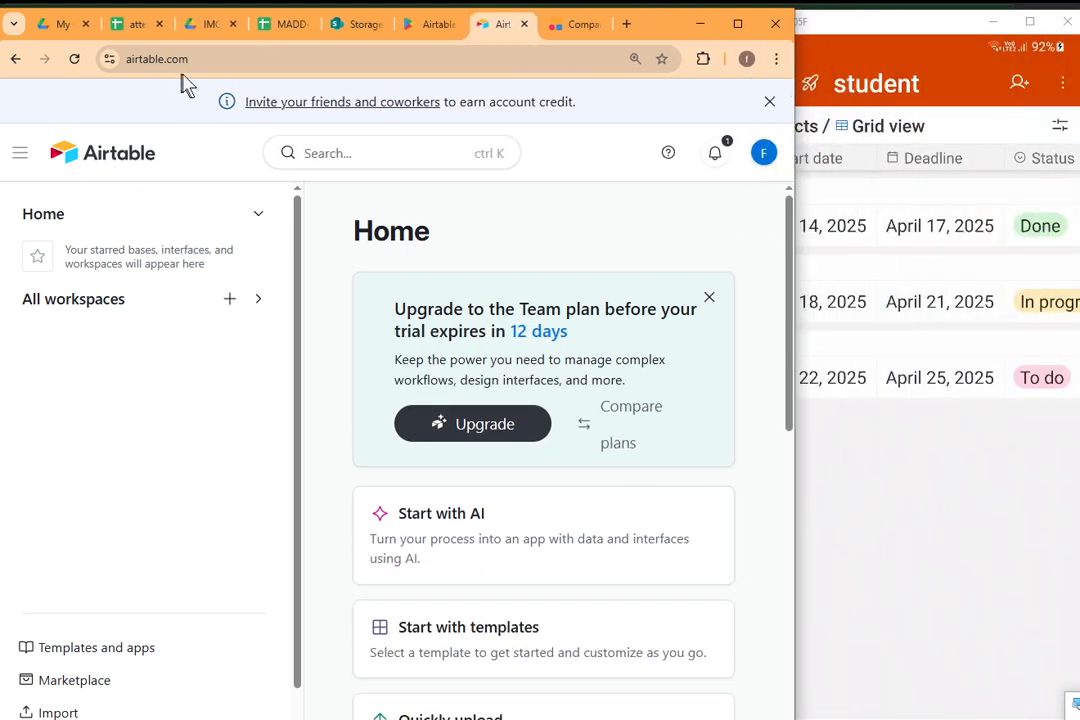
Open the student base from All workspaces in the browser version of Airtable.
{"action": "scroll", "coordinate": [362, 437], "scroll_direction": "down", "scroll_amount": 2}
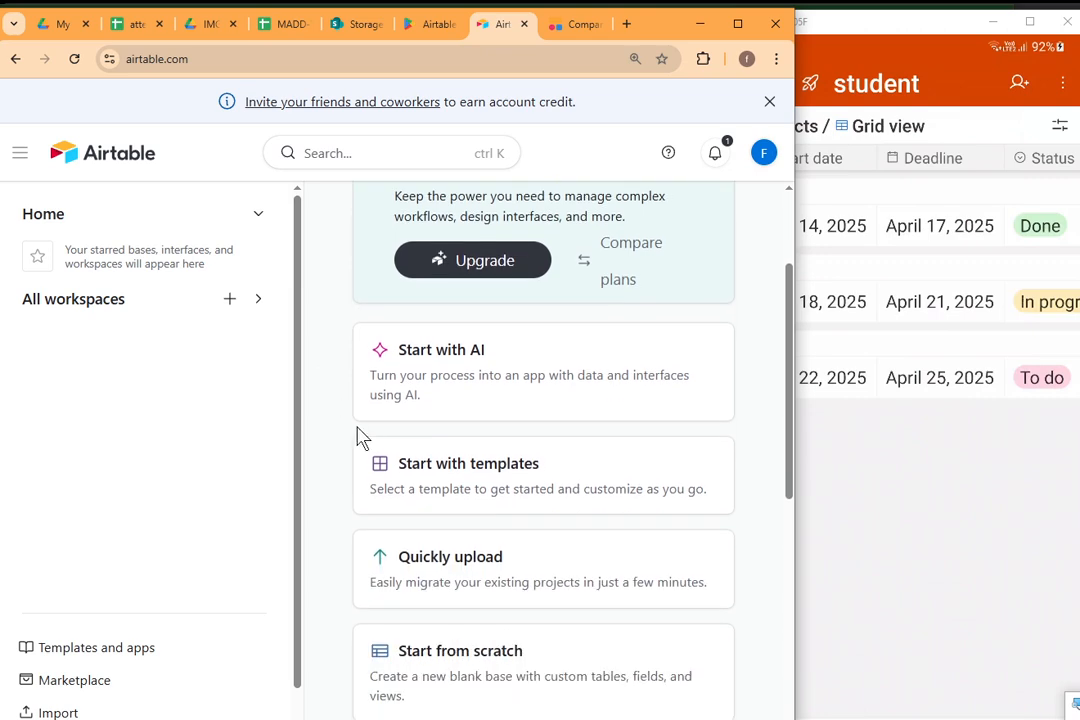
{"action": "scroll", "coordinate": [362, 437], "scroll_direction": "down", "scroll_amount": 2}
{"action": "left_click", "coordinate": [88, 310]}
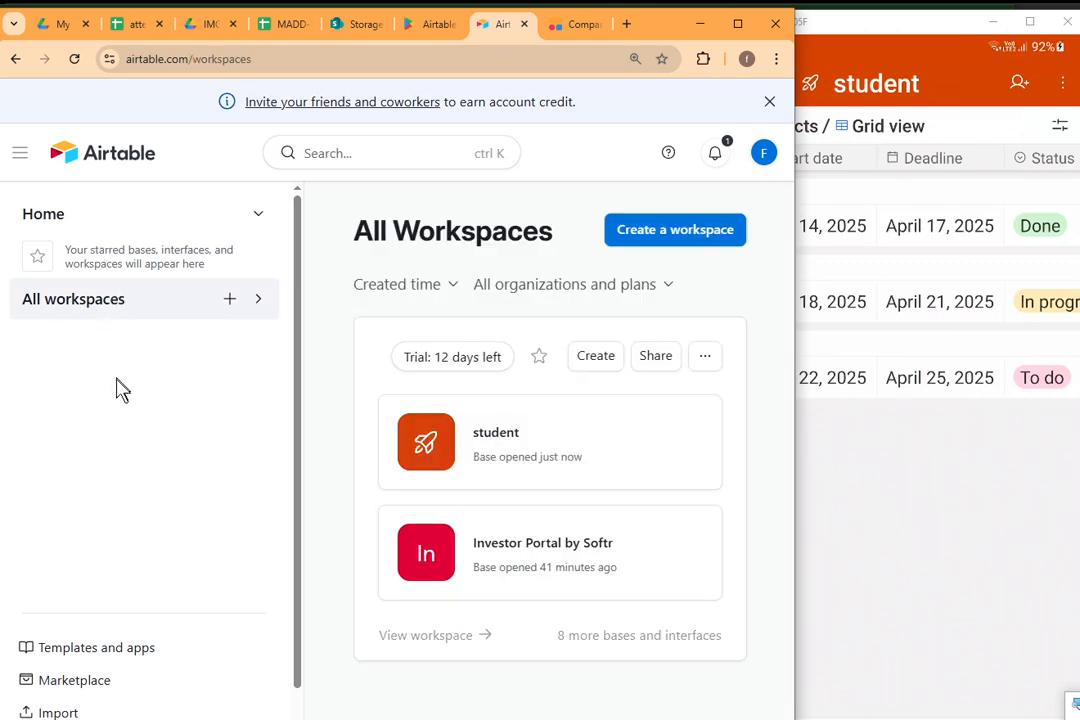
{"action": "left_click", "coordinate": [449, 434]}
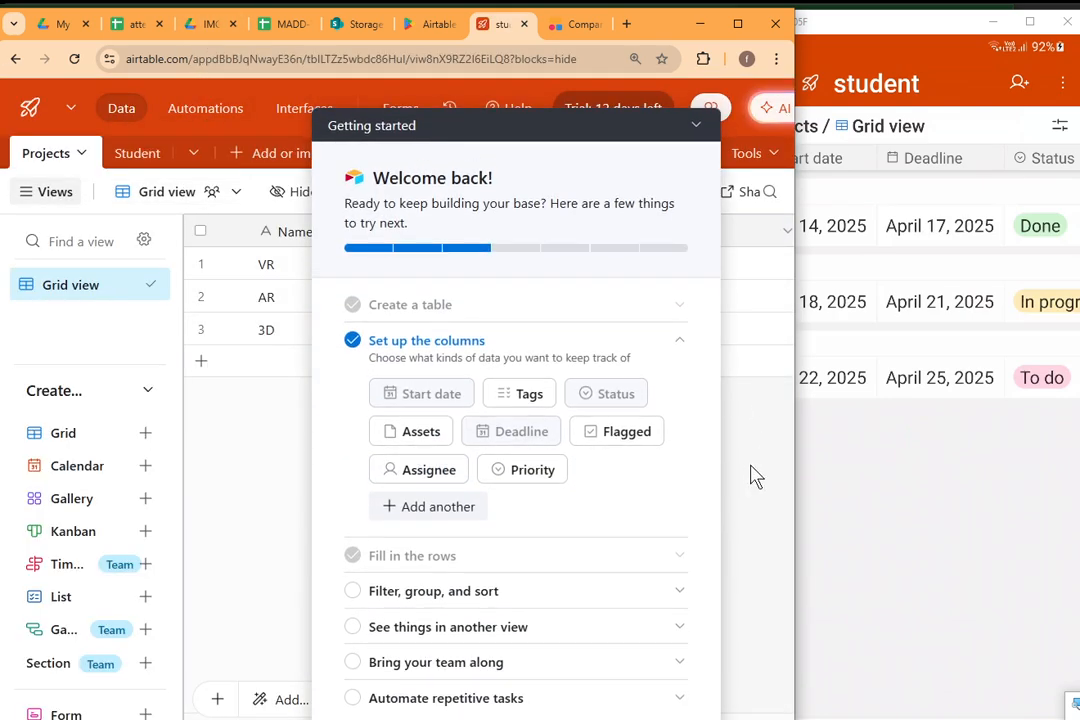
Leave the student base's grid view on the mirrored phone and switch to the Softr app page in Chrome.
{"action": "left_click", "coordinate": [842, 487]}
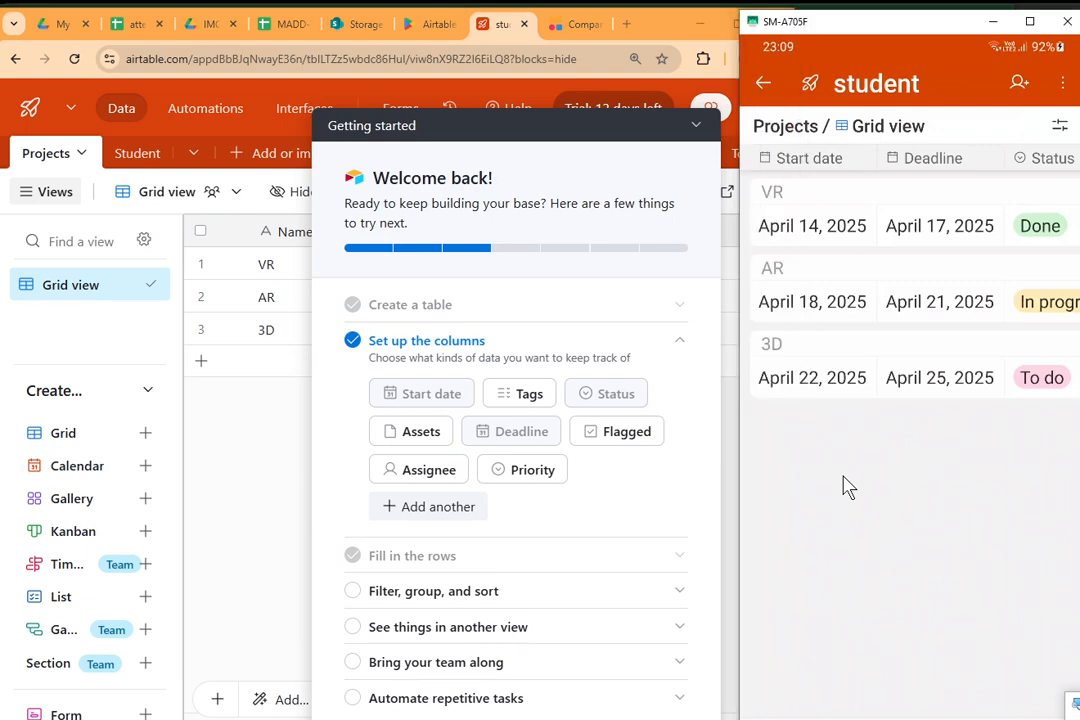
{"action": "right_click", "coordinate": [919, 514]}
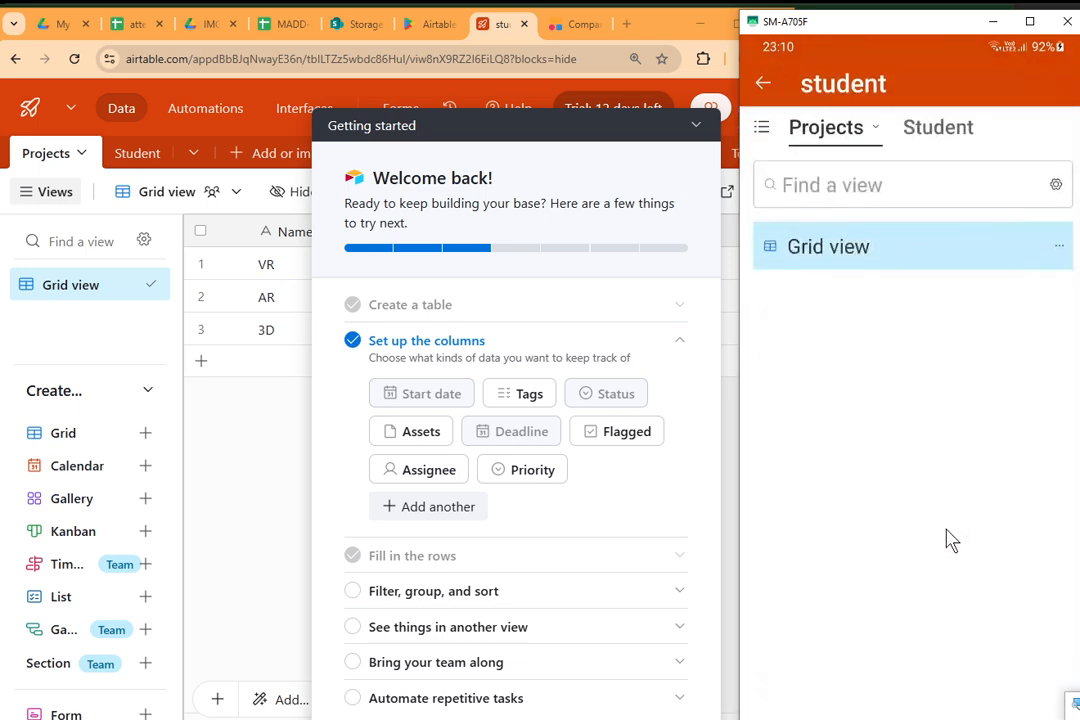
{"action": "key", "text": "alt+s"}
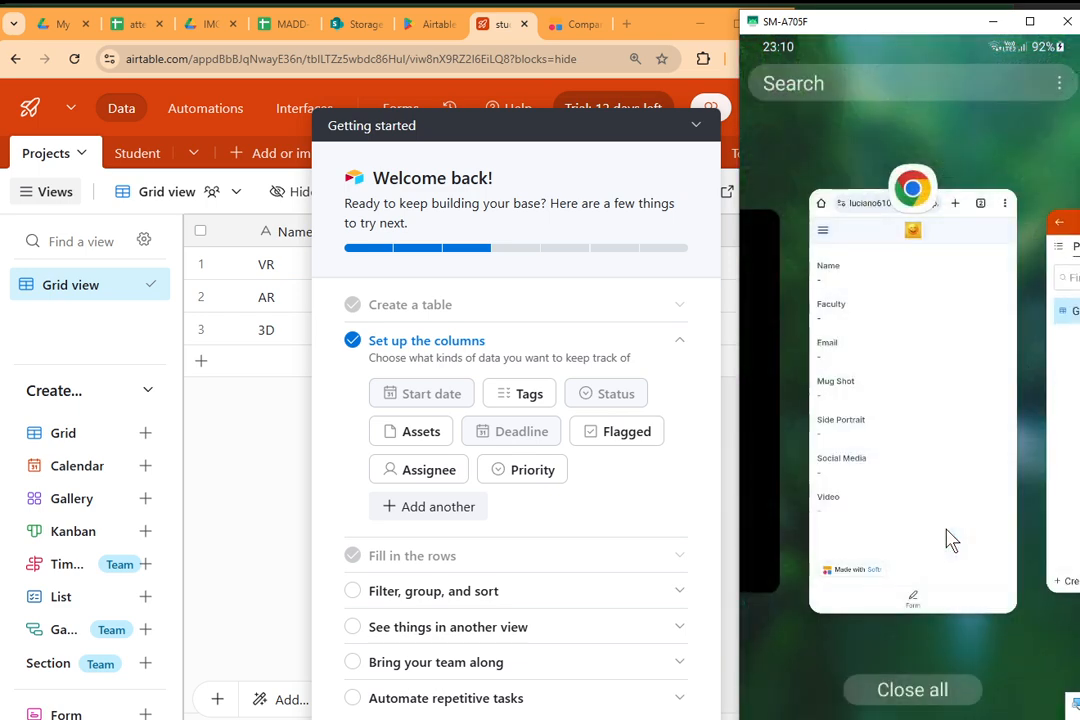
{"action": "left_click", "coordinate": [890, 306]}
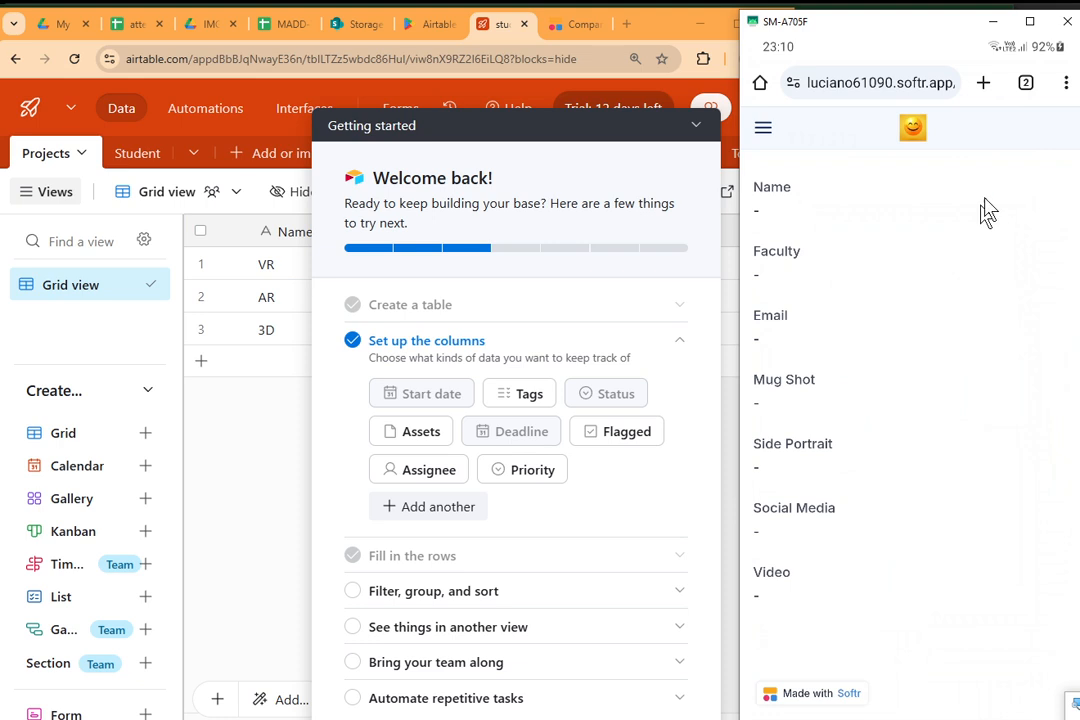
Open Chrome's Add to home screen options for the Softr app and shrink the phone mirror window to show them fully.
{"action": "left_click", "coordinate": [1067, 88]}
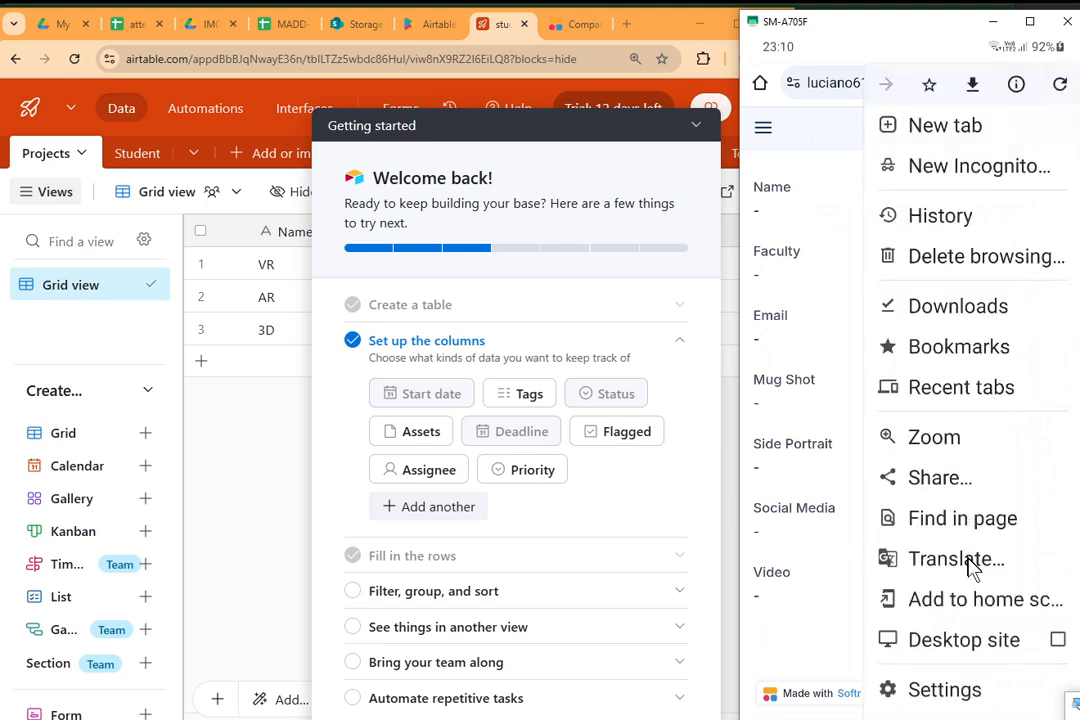
{"action": "left_click", "coordinate": [978, 600]}
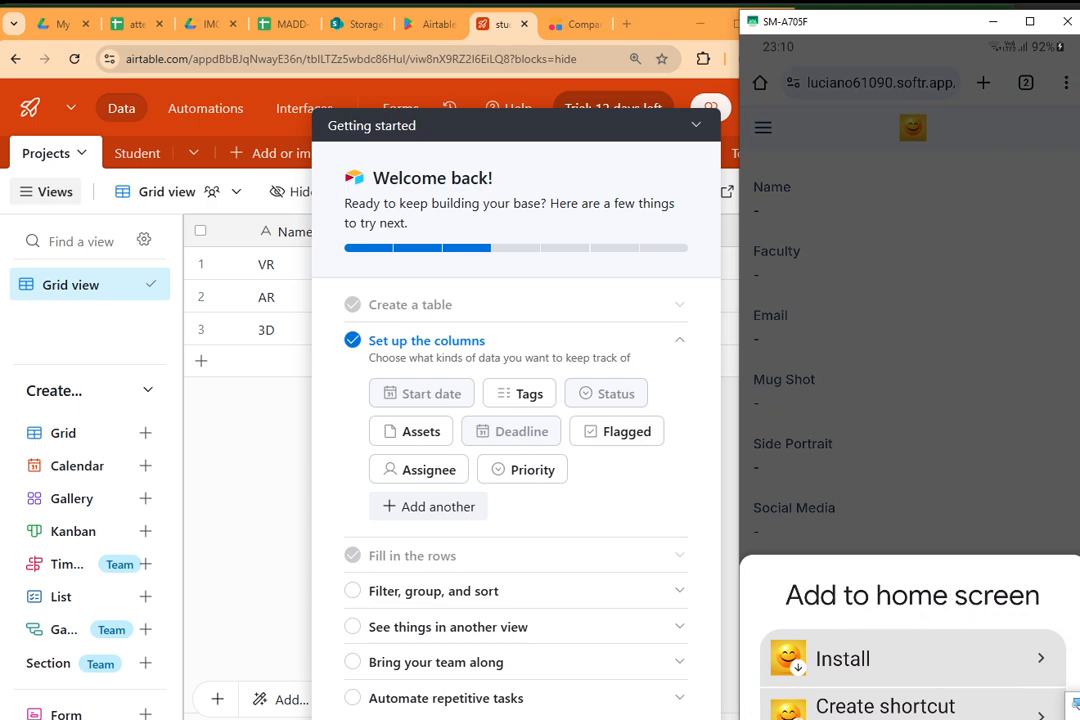
{"action": "left_click_drag", "start_coordinate": [972, 718], "coordinate": [979, 595]}
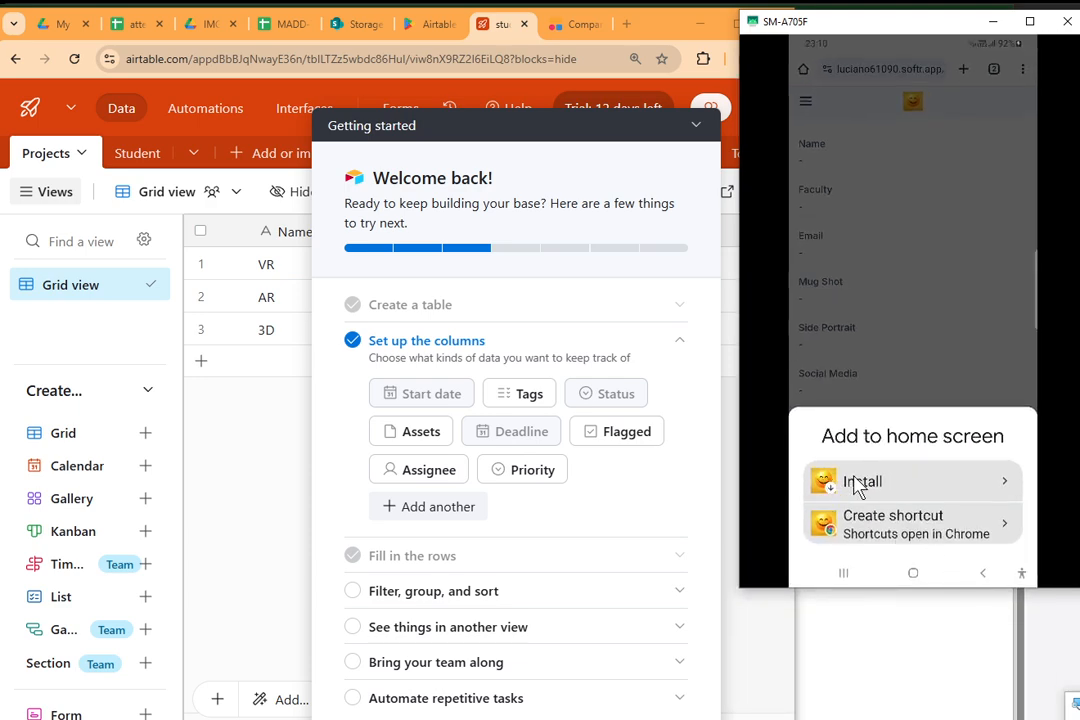